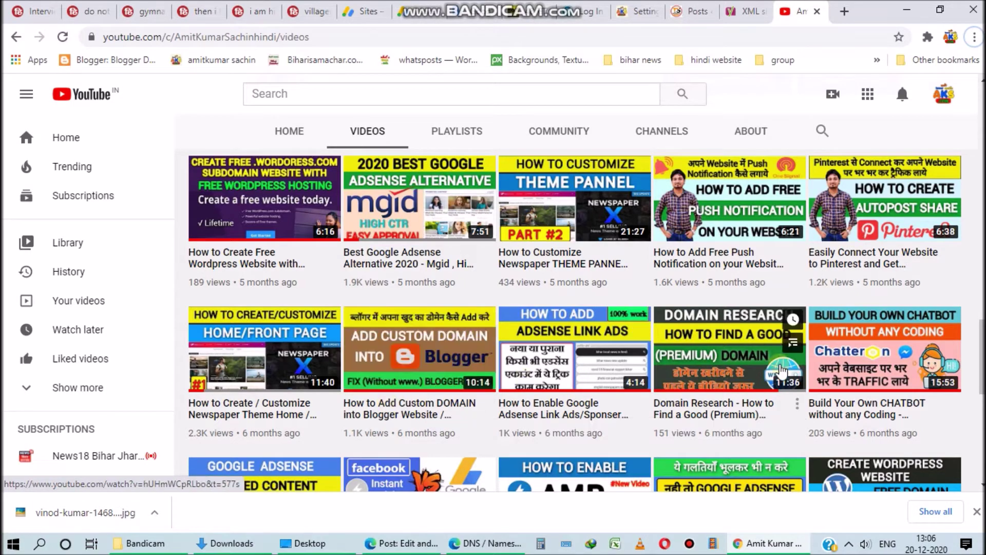
{"action": "left_click_drag", "start_coordinate": [983, 354], "coordinate": [981, 103]}
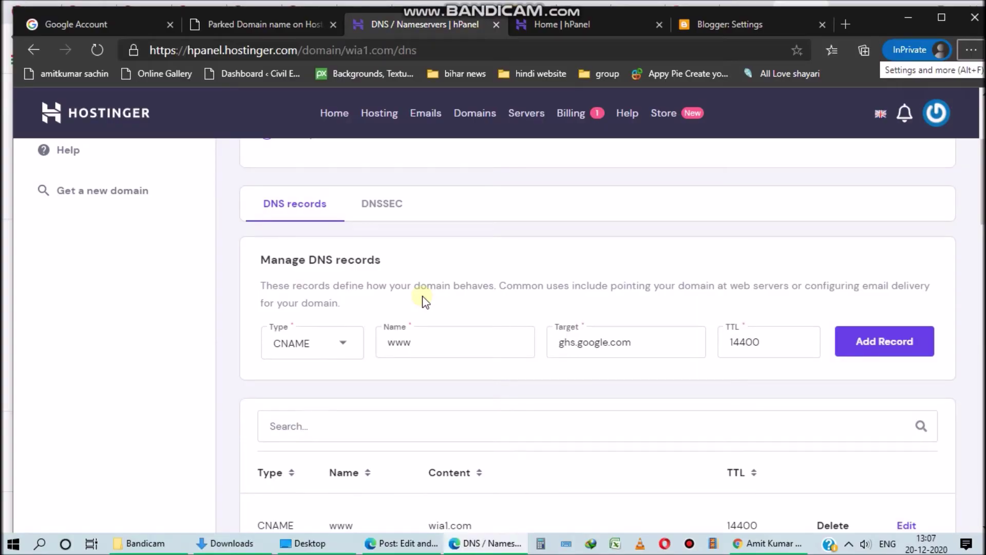
- Examine the DNS record form and the existing CNAME records for wia1.com in Hostinger's DNS zone page
{"action": "scroll", "coordinate": [424, 301], "scroll_direction": "down", "scroll_amount": 1}
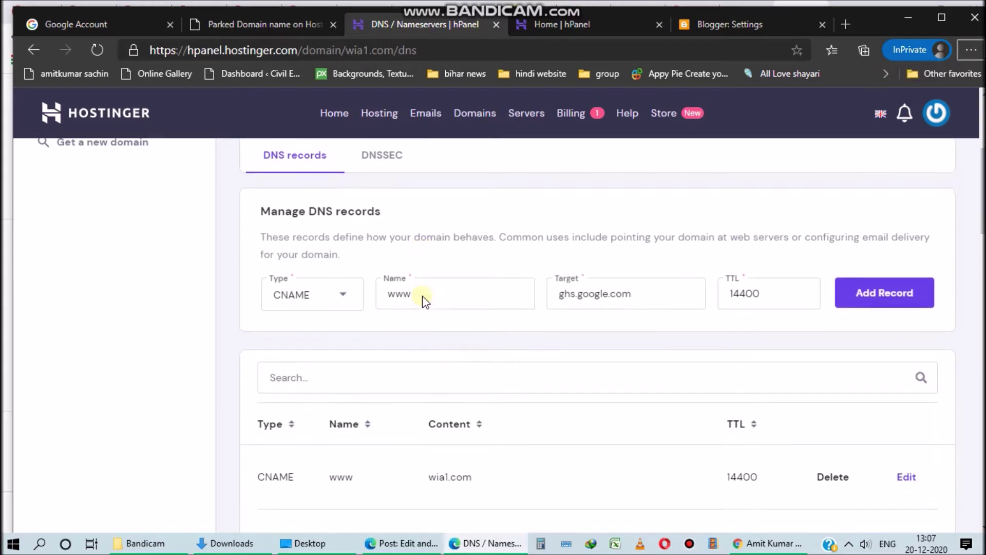
{"action": "scroll", "coordinate": [425, 301], "scroll_direction": "down", "scroll_amount": 1}
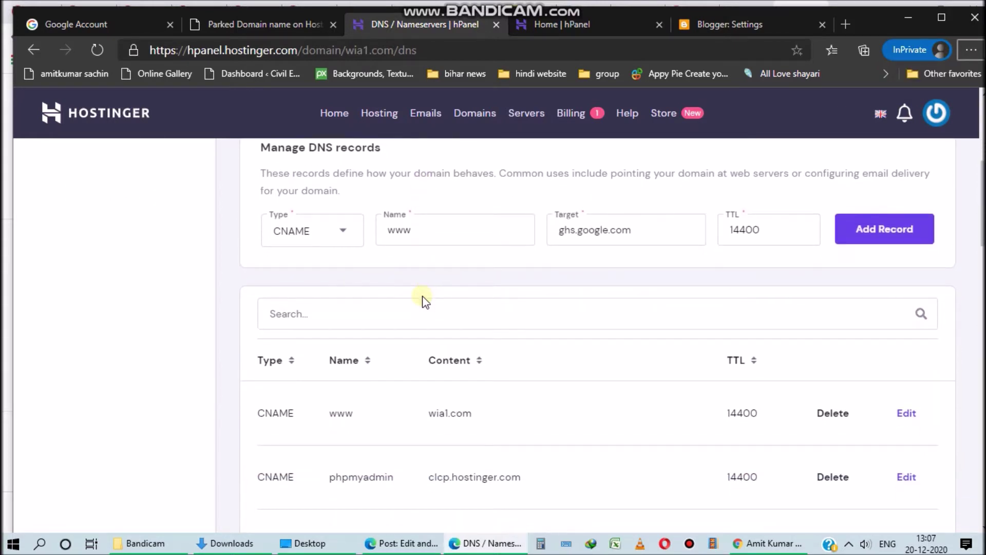
{"action": "scroll", "coordinate": [465, 293], "scroll_direction": "up", "scroll_amount": 1}
{"action": "scroll", "coordinate": [470, 291], "scroll_direction": "down", "scroll_amount": 1}
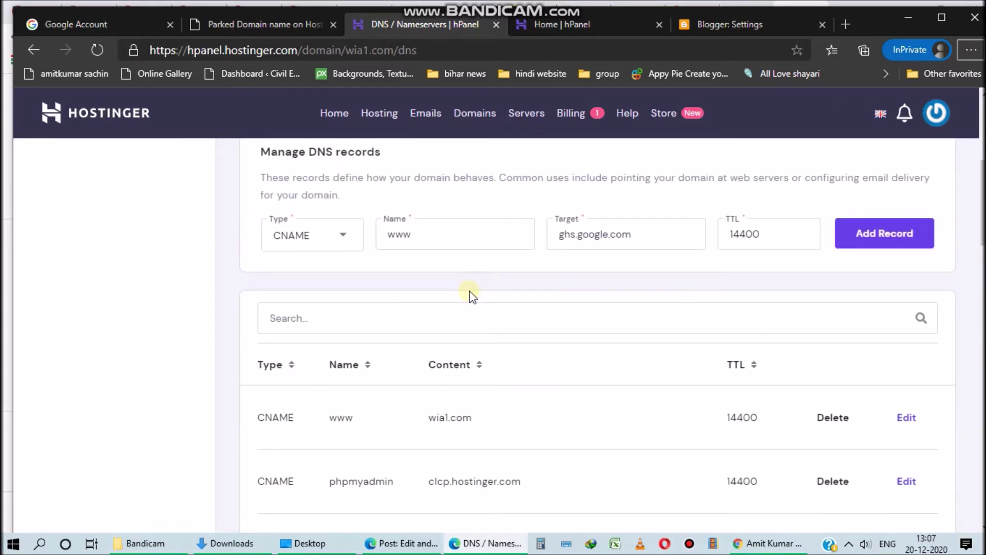
{"action": "scroll", "coordinate": [469, 291], "scroll_direction": "down", "scroll_amount": 2}
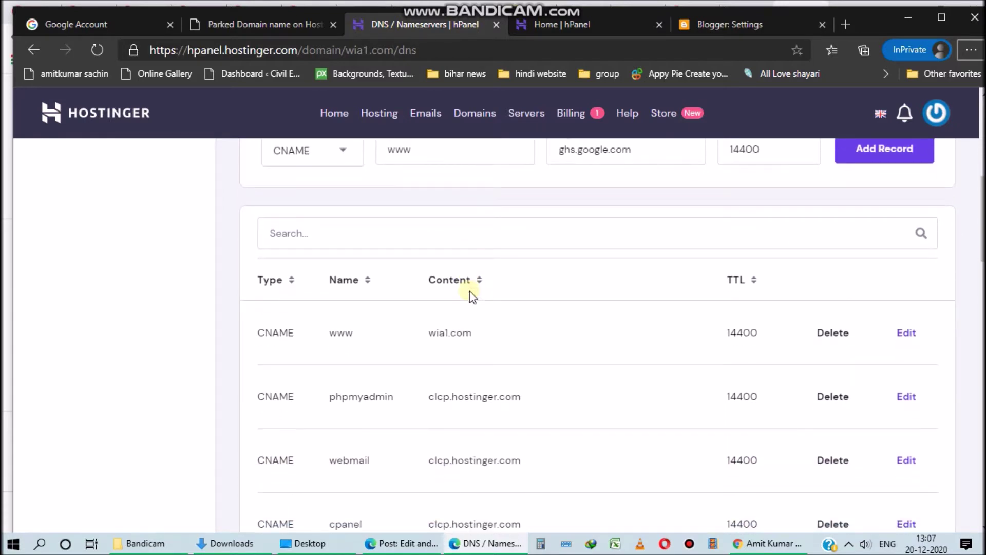
{"action": "scroll", "coordinate": [469, 291], "scroll_direction": "down", "scroll_amount": 1}
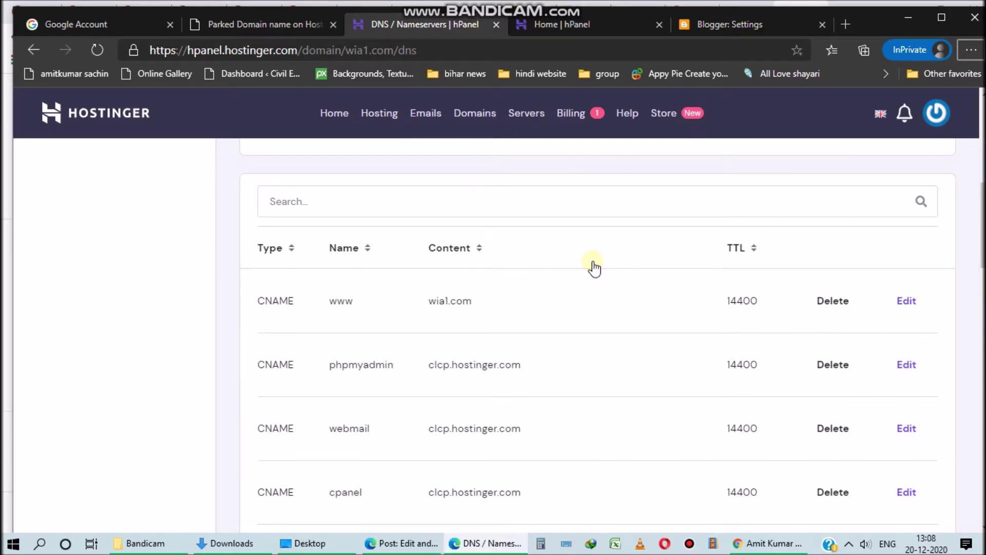
{"action": "scroll", "coordinate": [594, 267], "scroll_direction": "up", "scroll_amount": 4}
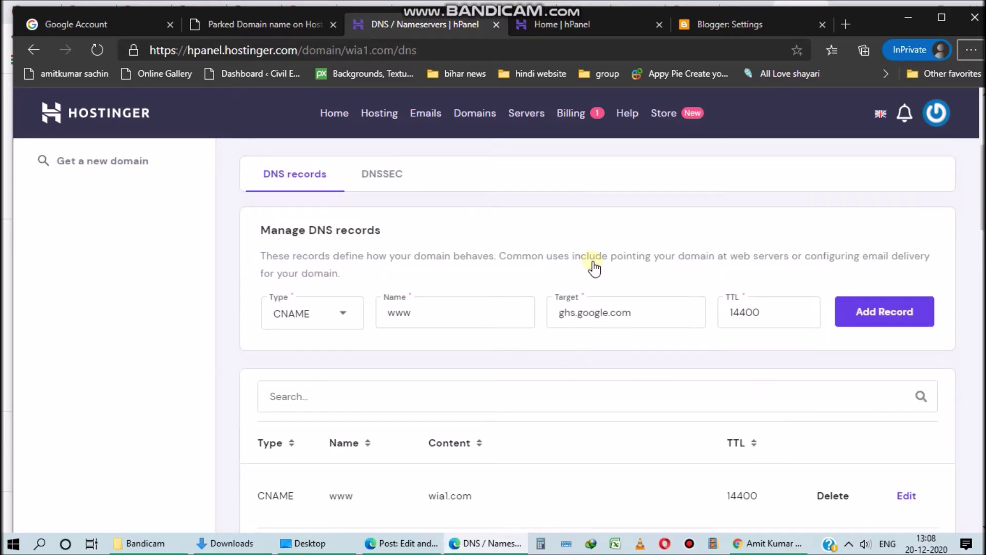
{"action": "scroll", "coordinate": [594, 267], "scroll_direction": "down", "scroll_amount": 2}
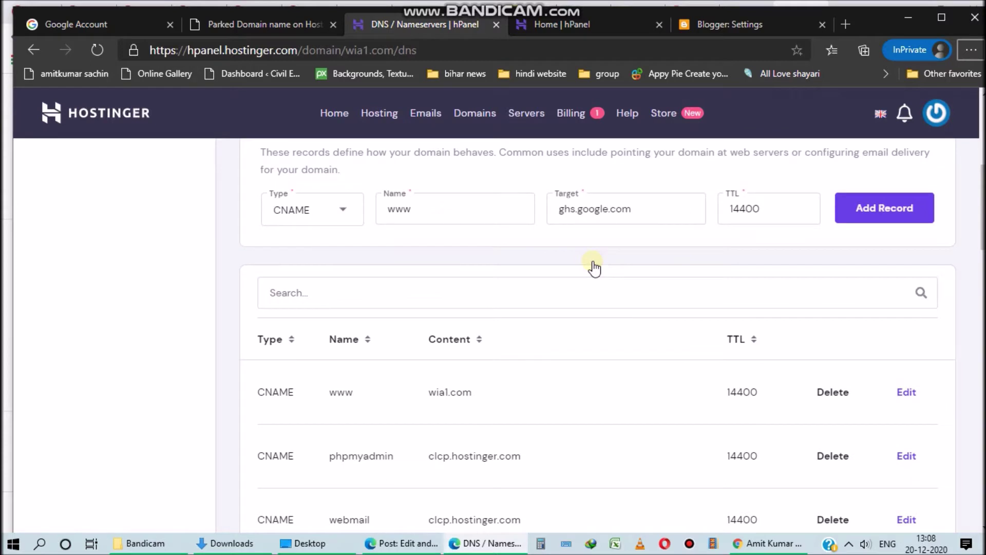
{"action": "scroll", "coordinate": [594, 267], "scroll_direction": "down", "scroll_amount": 2}
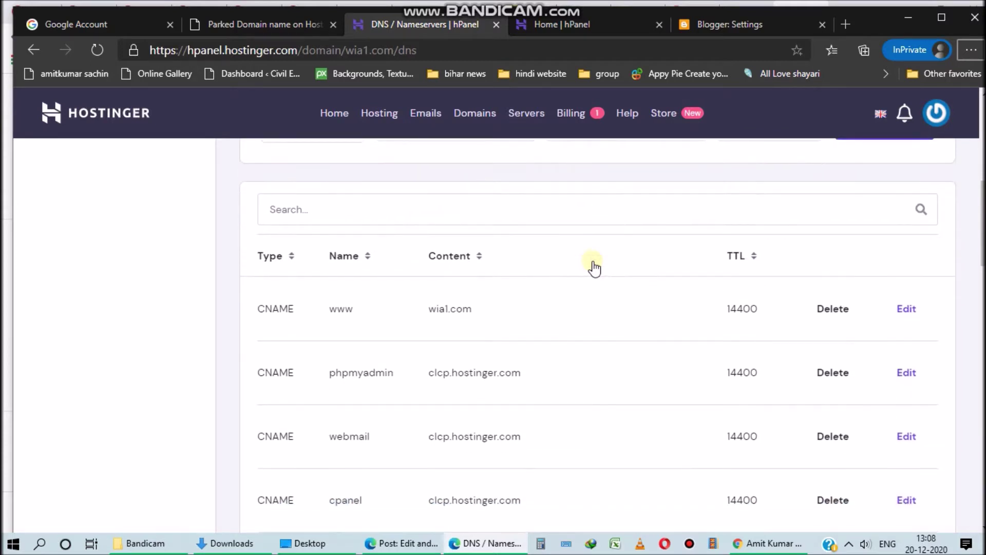
{"action": "key", "text": "ctrl+Tab"}
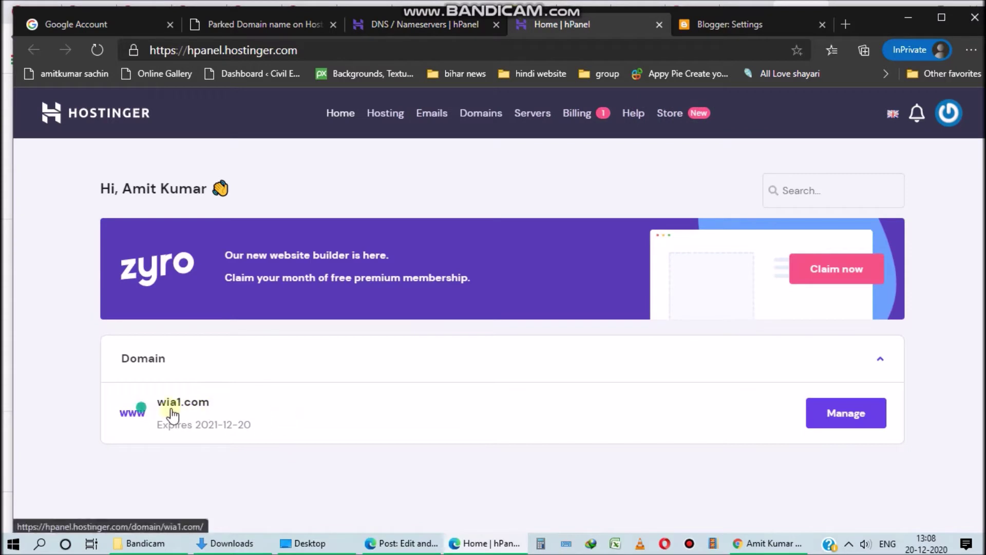
{"action": "key", "text": "ctrl+Tab"}
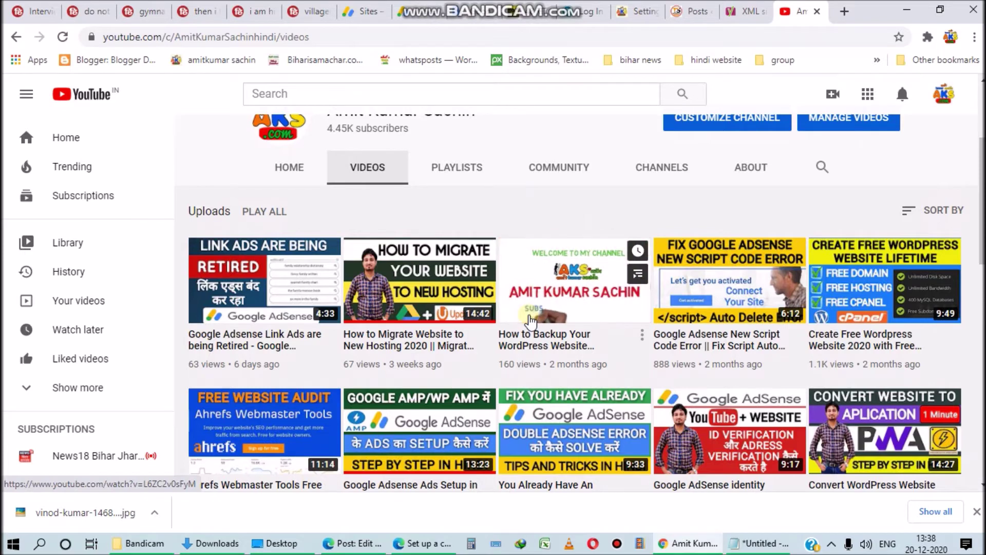
{"action": "scroll", "coordinate": [514, 308], "scroll_direction": "down", "scroll_amount": 1}
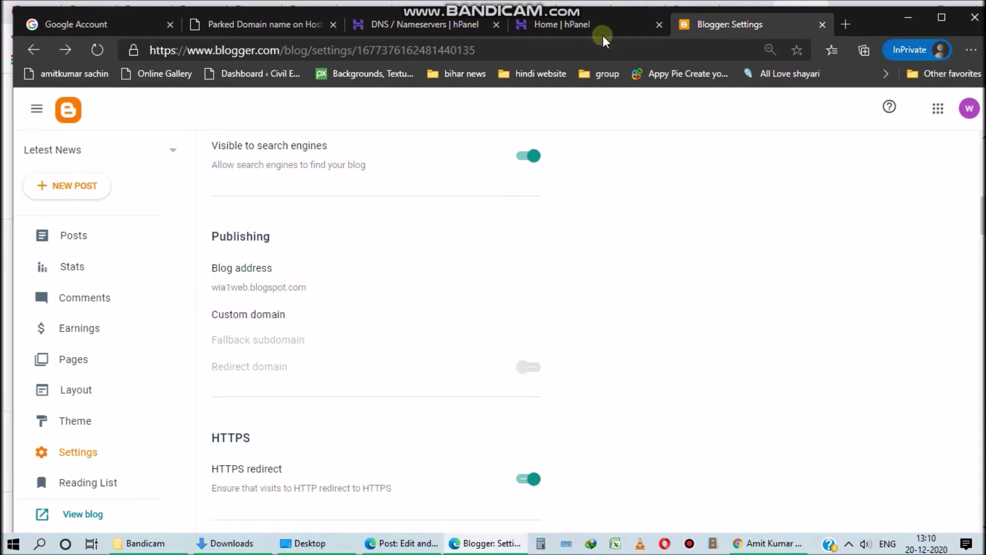
{"action": "left_click", "coordinate": [602, 17]}
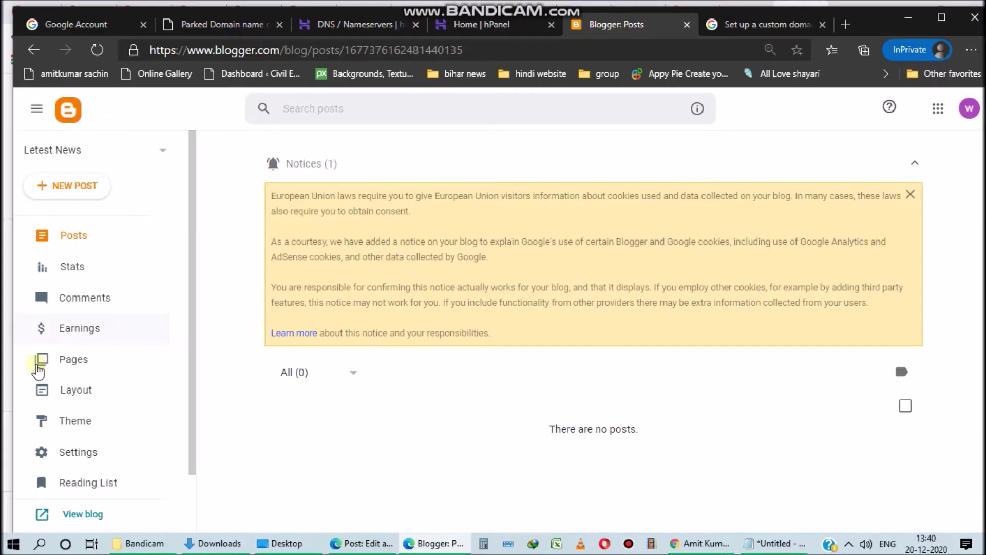
- Open the blog's settings and try to save wia1.com as the custom domain in the Publishing section
{"action": "left_click", "coordinate": [67, 455]}
{"action": "scroll", "coordinate": [360, 312], "scroll_direction": "down", "scroll_amount": 3}
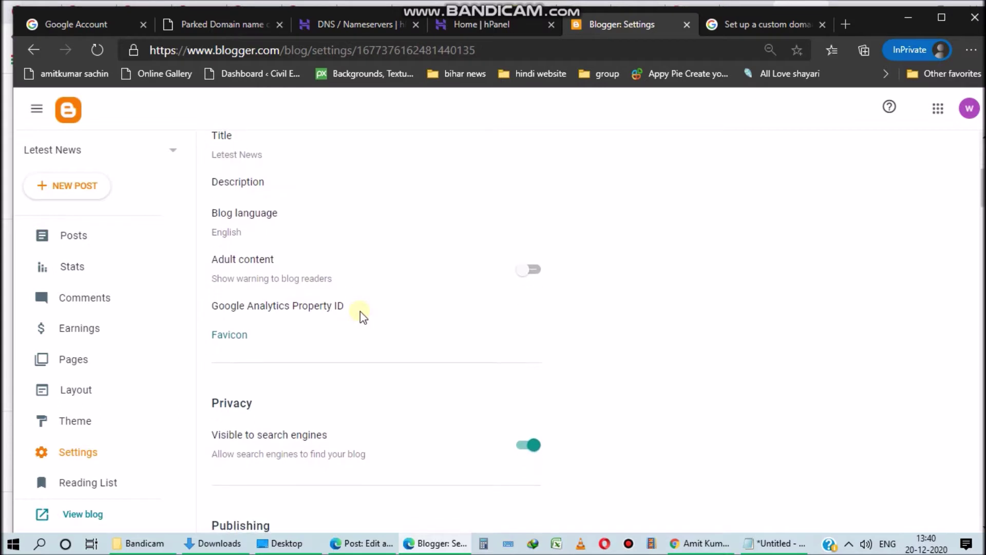
{"action": "scroll", "coordinate": [359, 311], "scroll_direction": "down", "scroll_amount": 2}
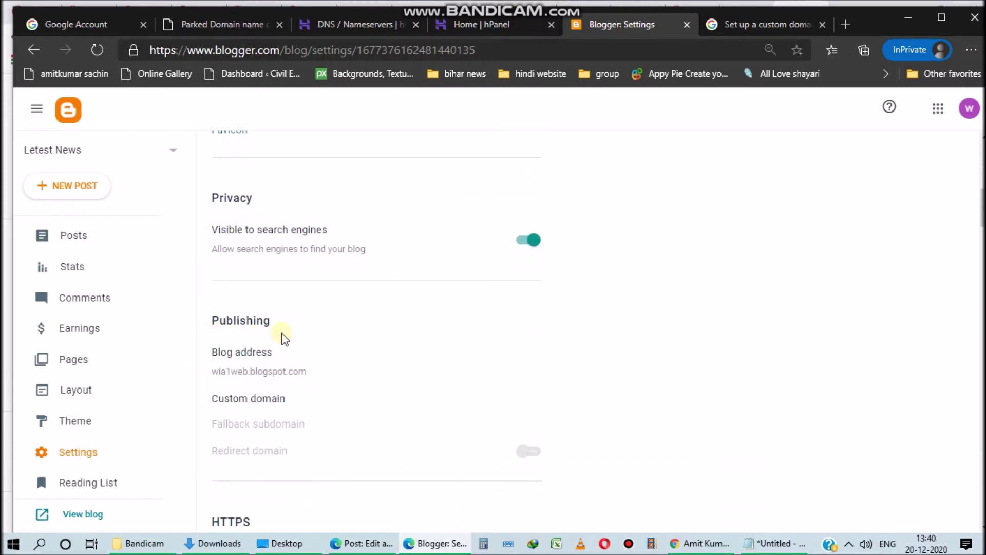
{"action": "scroll", "coordinate": [279, 355], "scroll_direction": "down", "scroll_amount": 1}
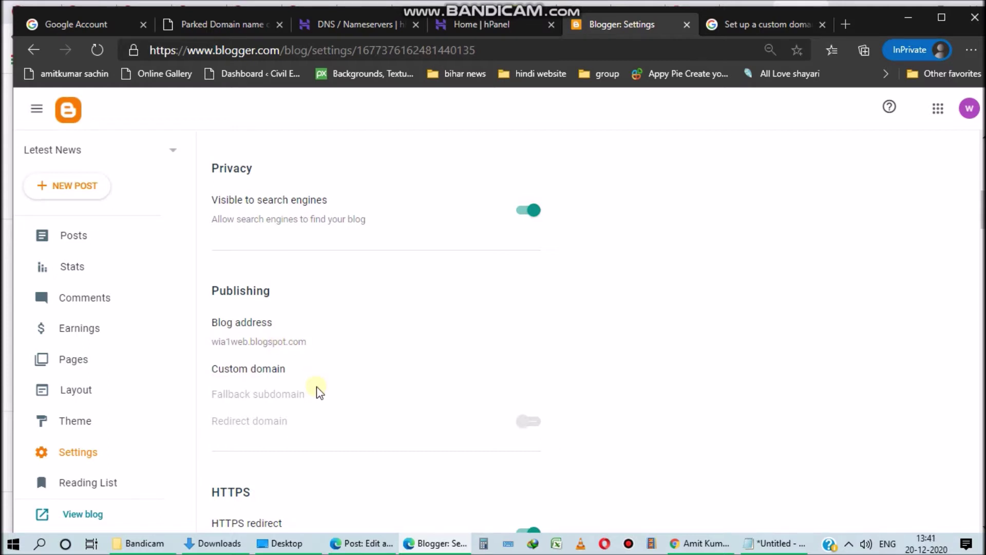
{"action": "left_click", "coordinate": [247, 370]}
{"action": "left_click", "coordinate": [444, 274]}
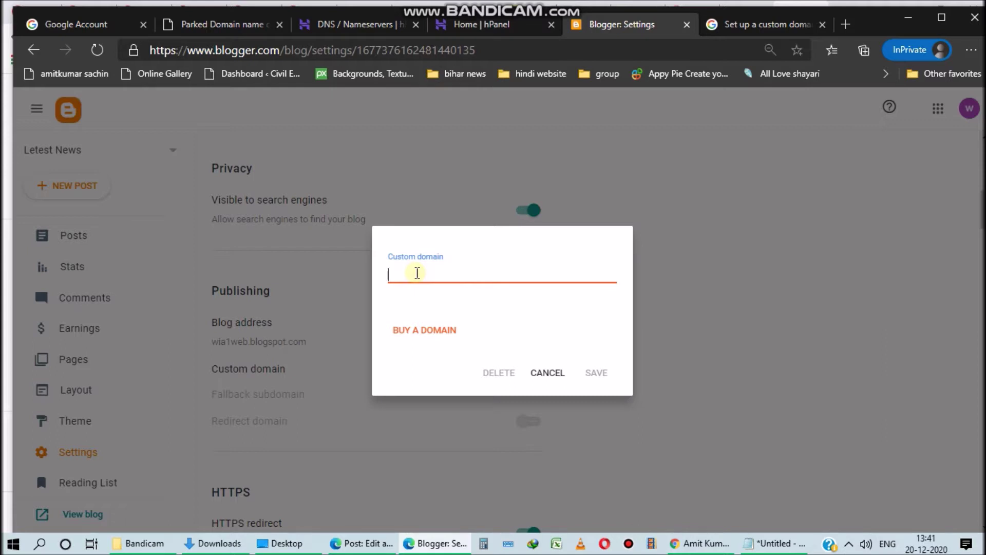
{"action": "type", "text": "wia1.com"}
{"action": "left_click", "coordinate": [596, 373]}
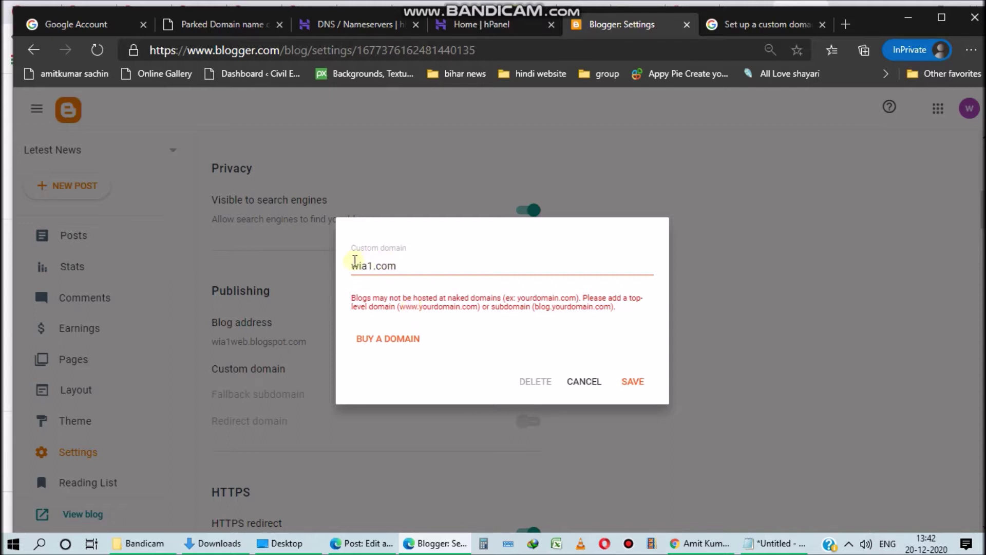
{"action": "left_click", "coordinate": [355, 265]}
{"action": "type", "text": "www"}
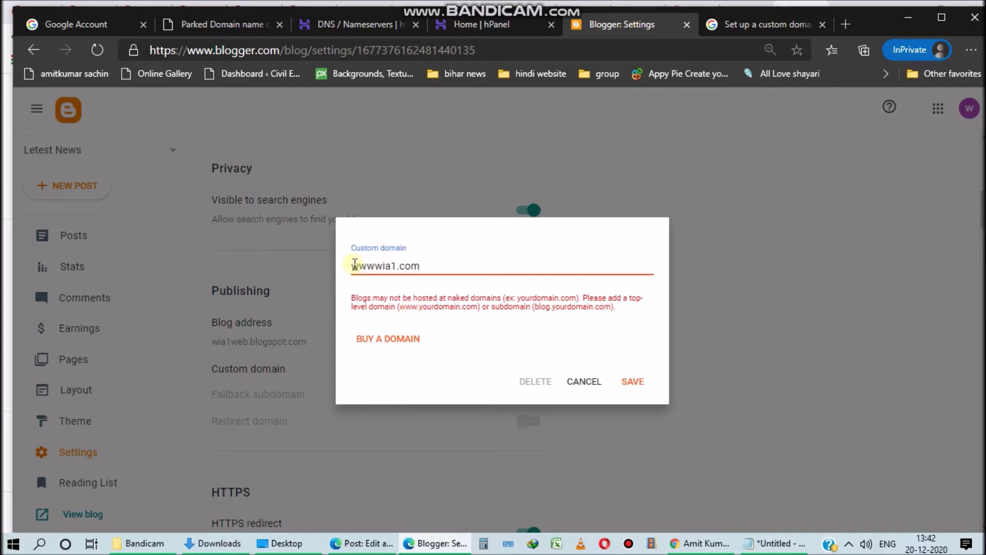
{"action": "type", "text": "."}
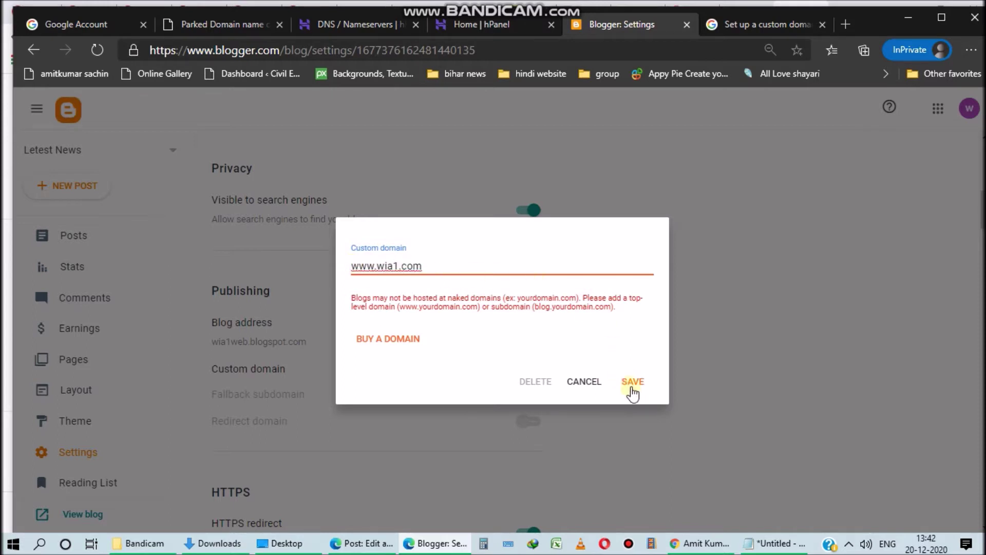
{"action": "left_click", "coordinate": [633, 381]}
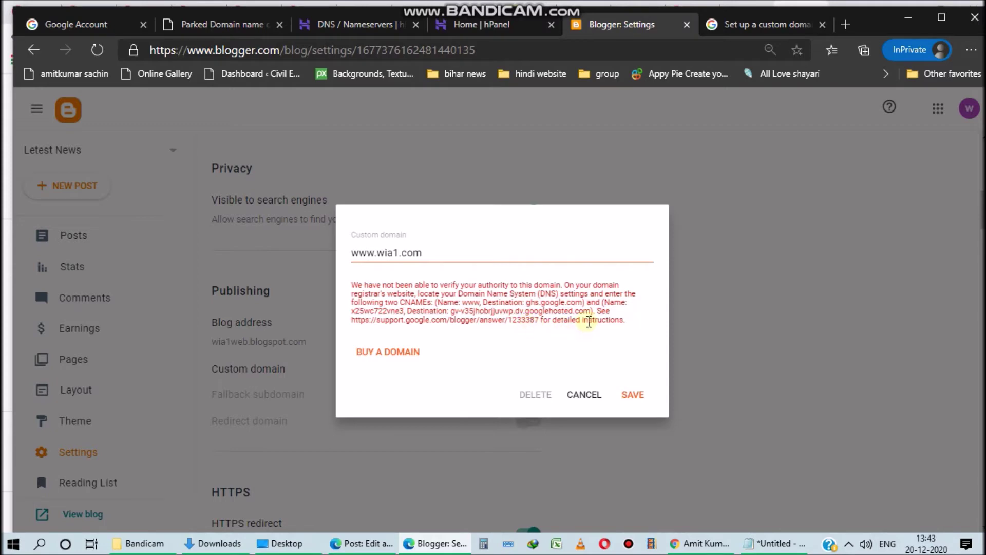
- Read the custom domain setup instructions in Blogger Help and review the CNAME and A records noted in Notepad
{"action": "left_click", "coordinate": [747, 23]}
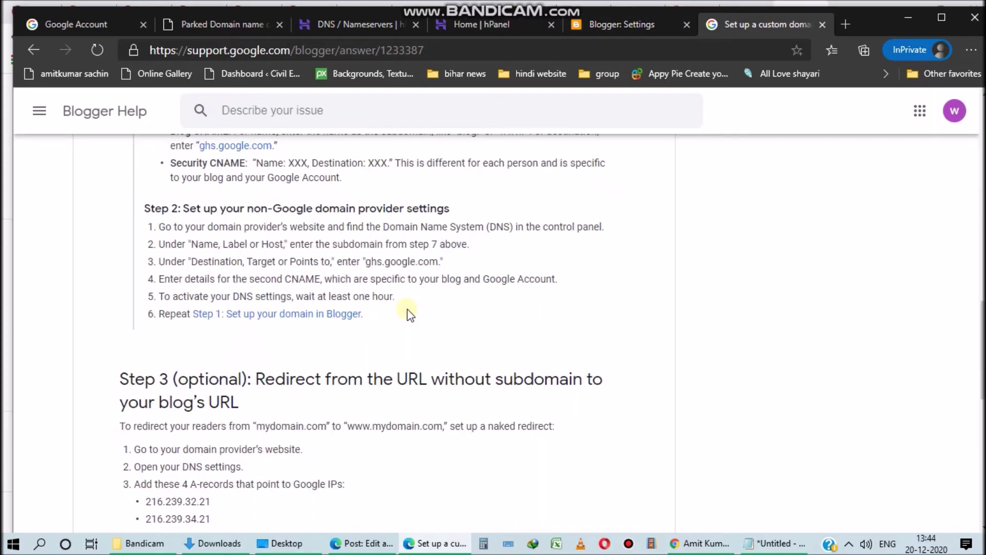
{"action": "scroll", "coordinate": [410, 315], "scroll_direction": "up", "scroll_amount": 3}
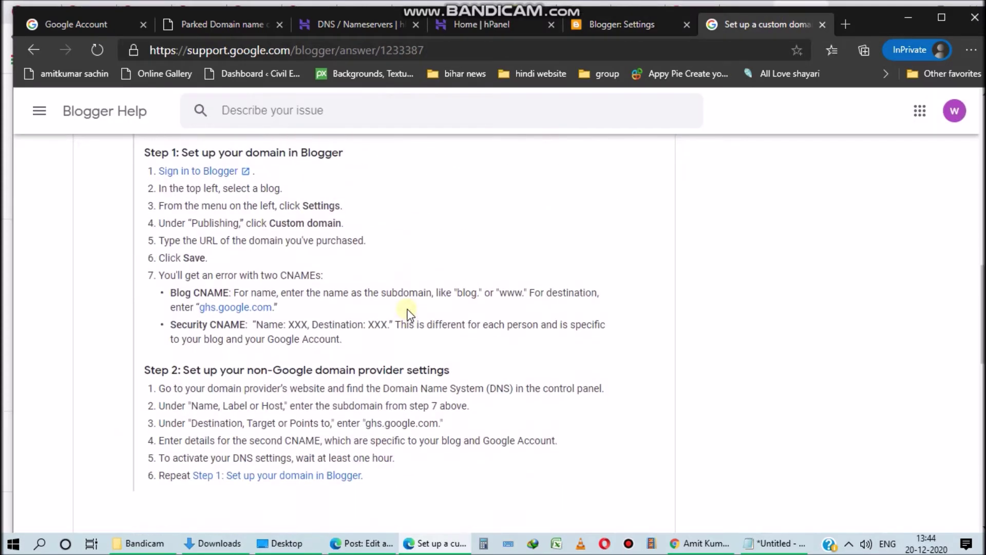
{"action": "scroll", "coordinate": [409, 315], "scroll_direction": "up", "scroll_amount": 1}
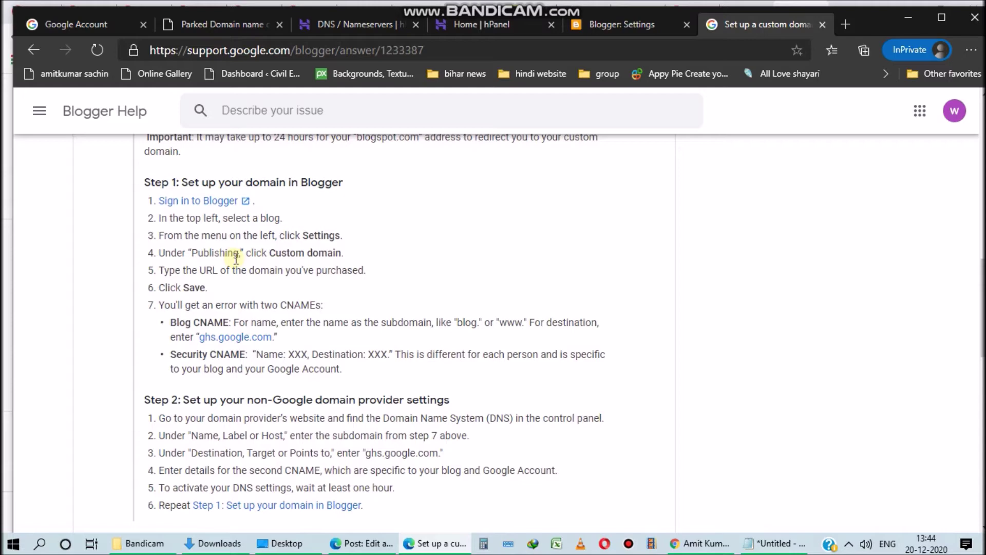
{"action": "scroll", "coordinate": [236, 259], "scroll_direction": "down", "scroll_amount": 1}
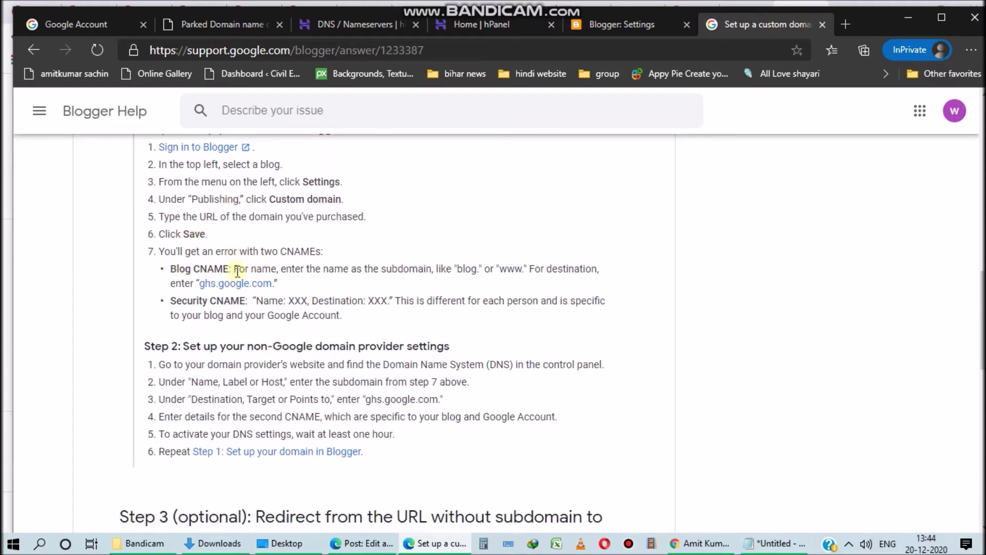
{"action": "scroll", "coordinate": [288, 265], "scroll_direction": "down", "scroll_amount": 1}
{"action": "scroll", "coordinate": [288, 265], "scroll_direction": "down", "scroll_amount": 2}
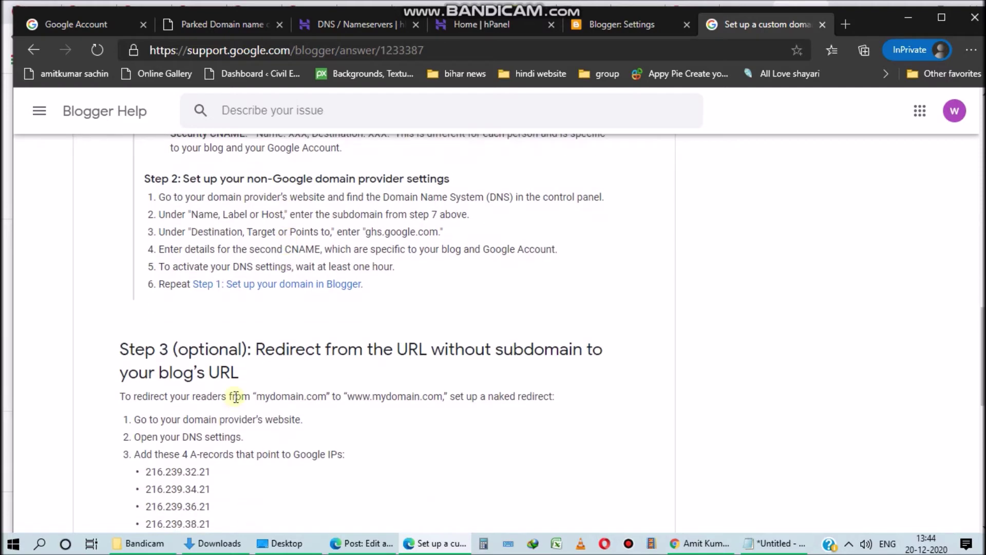
{"action": "scroll", "coordinate": [236, 397], "scroll_direction": "down", "scroll_amount": 1}
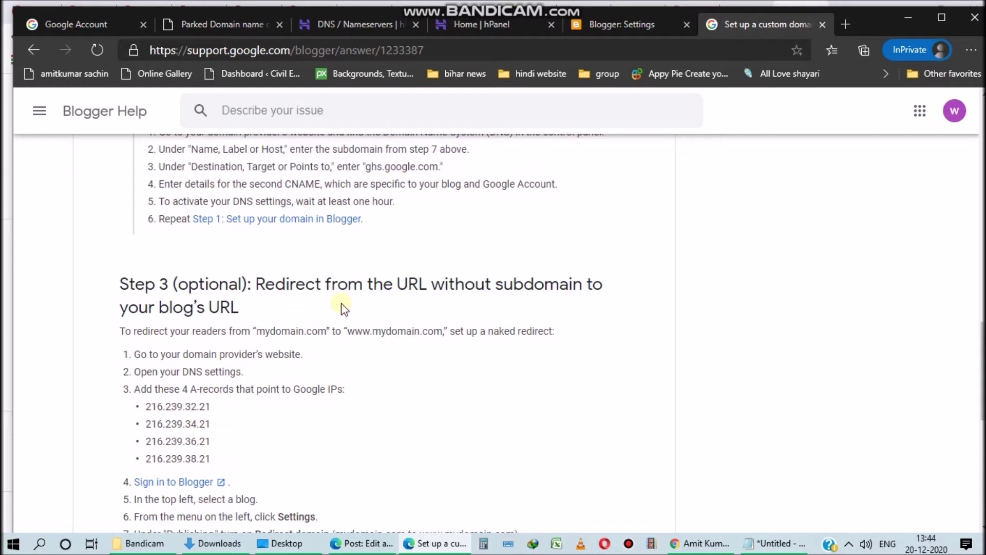
{"action": "scroll", "coordinate": [343, 306], "scroll_direction": "up", "scroll_amount": 2}
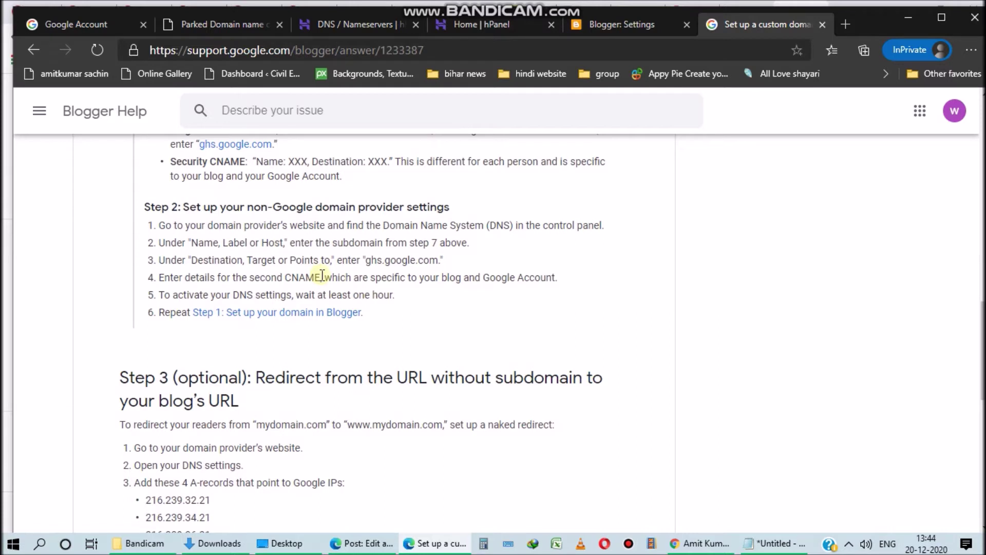
{"action": "scroll", "coordinate": [282, 447], "scroll_direction": "down", "scroll_amount": 3}
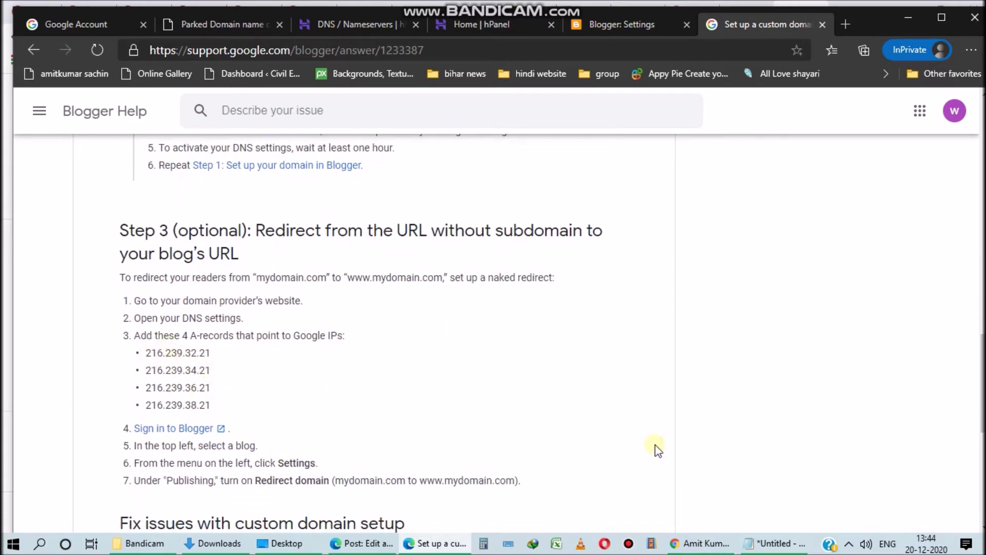
{"action": "left_click", "coordinate": [749, 544]}
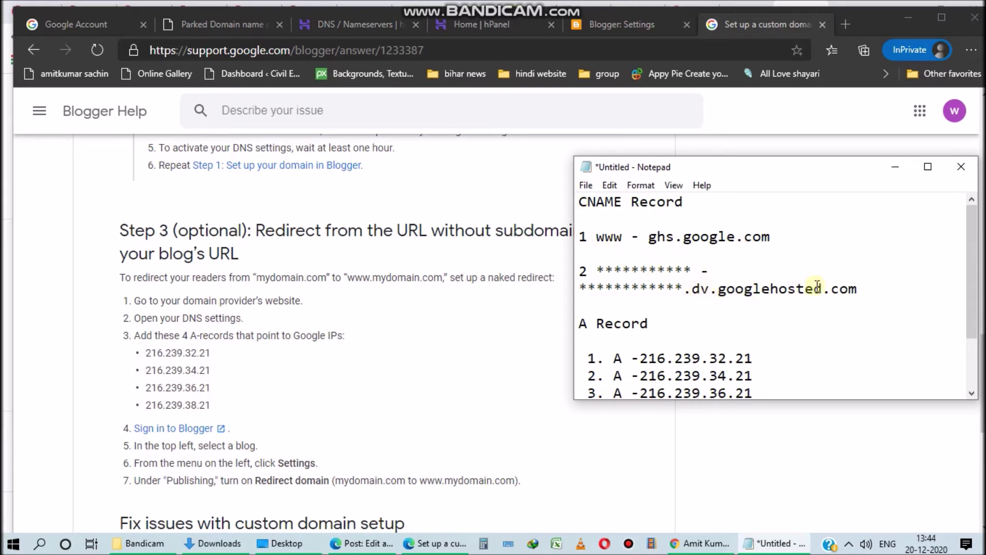
{"action": "scroll", "coordinate": [971, 294], "scroll_direction": "down", "scroll_amount": 1}
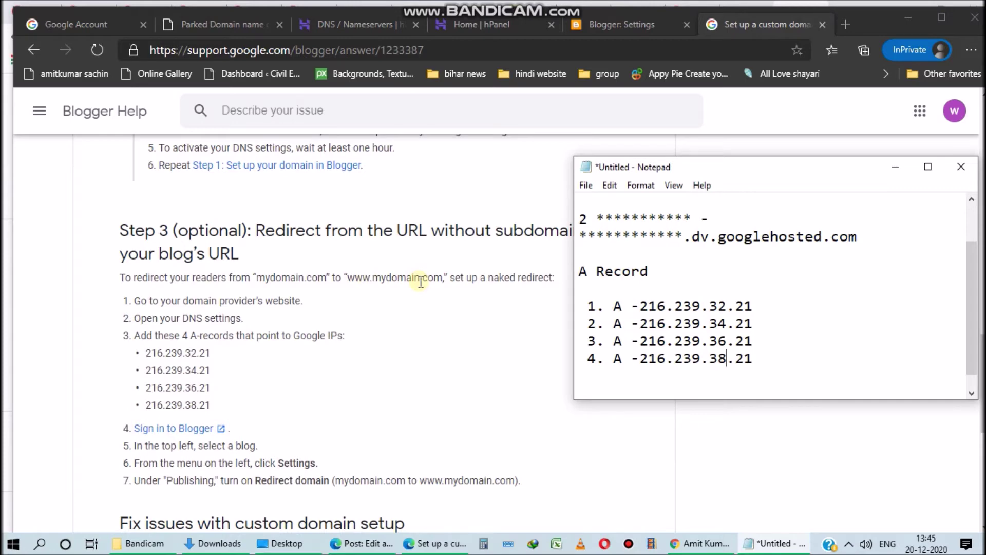
- Switch to Hostinger, open the management page of wia1.com and check the domain selector
{"action": "left_click", "coordinate": [452, 23]}
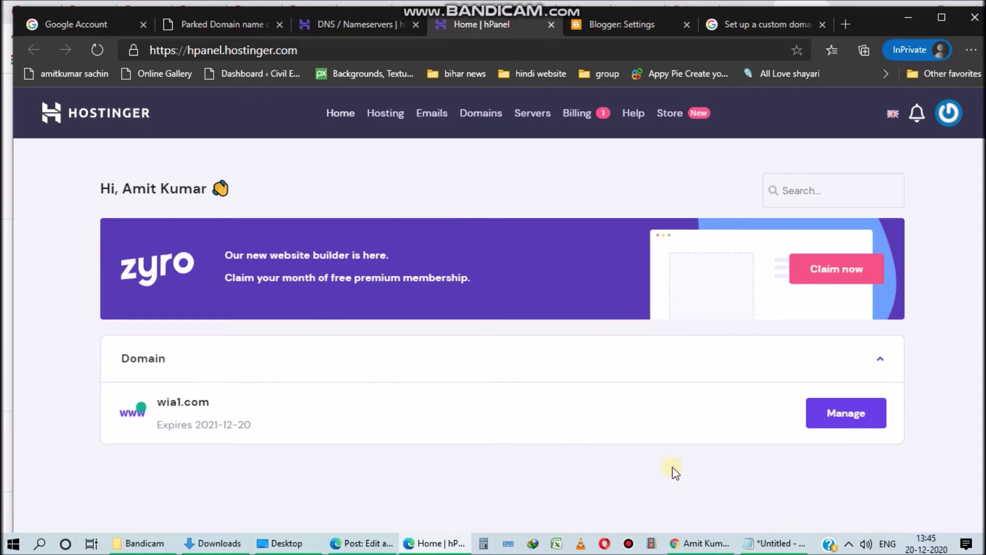
{"action": "left_click", "coordinate": [847, 414]}
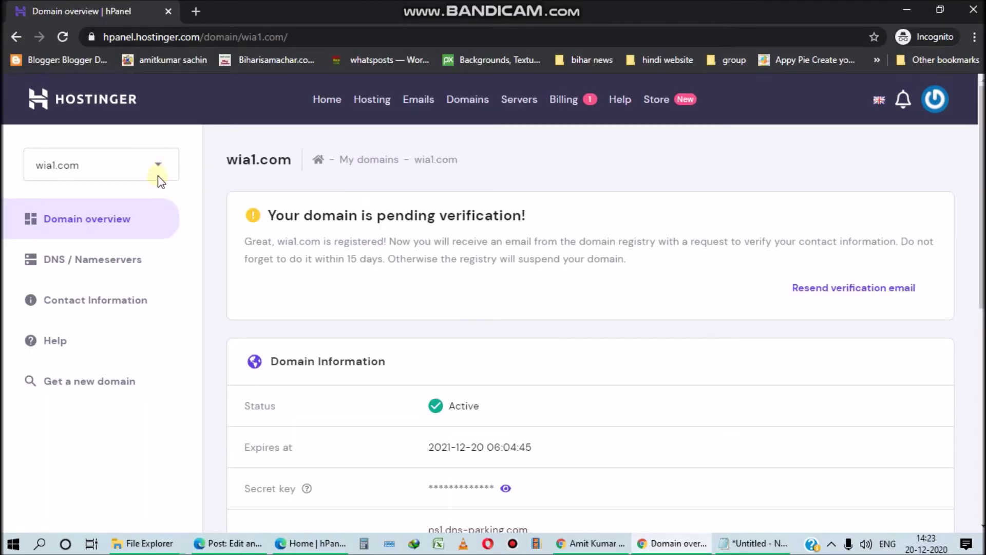
{"action": "left_click", "coordinate": [158, 166]}
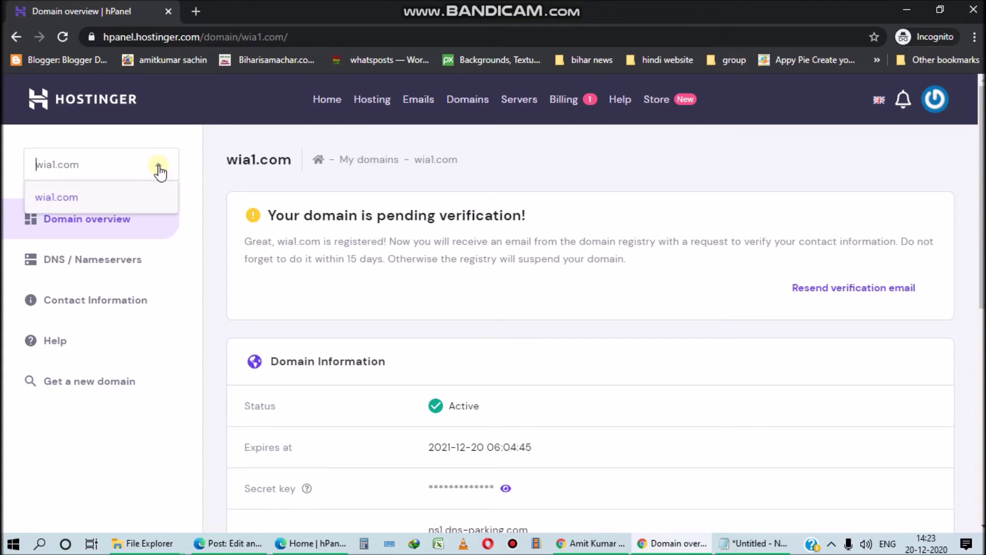
{"action": "left_click", "coordinate": [159, 171]}
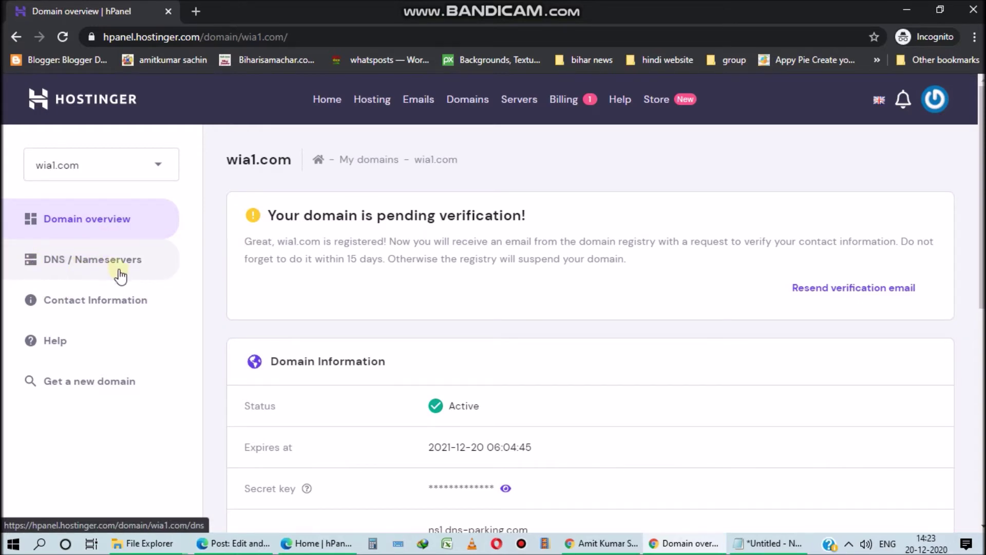
- Review the domain information of wia1.com and open its DNS and nameserver settings
{"action": "scroll", "coordinate": [278, 295], "scroll_direction": "down", "scroll_amount": 6}
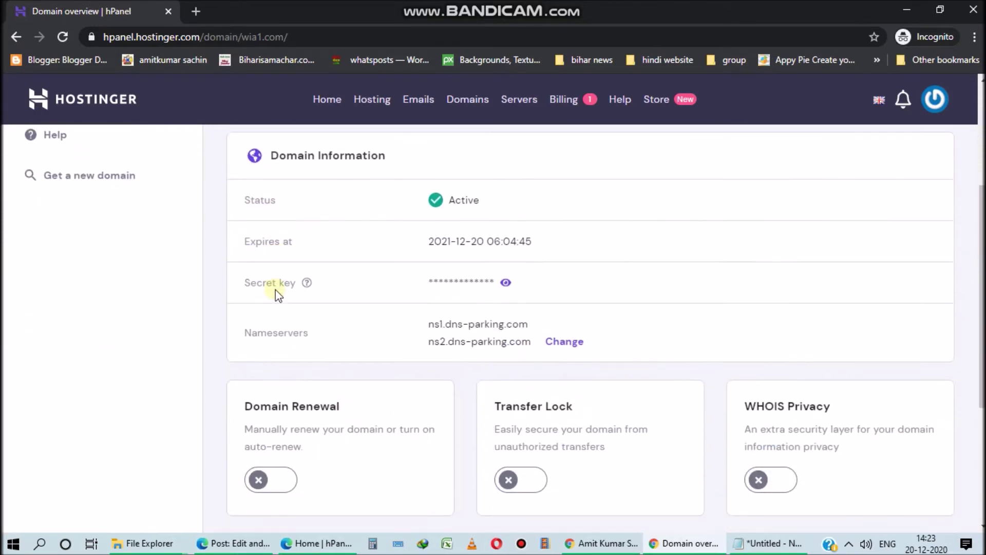
{"action": "scroll", "coordinate": [278, 295], "scroll_direction": "up", "scroll_amount": 1}
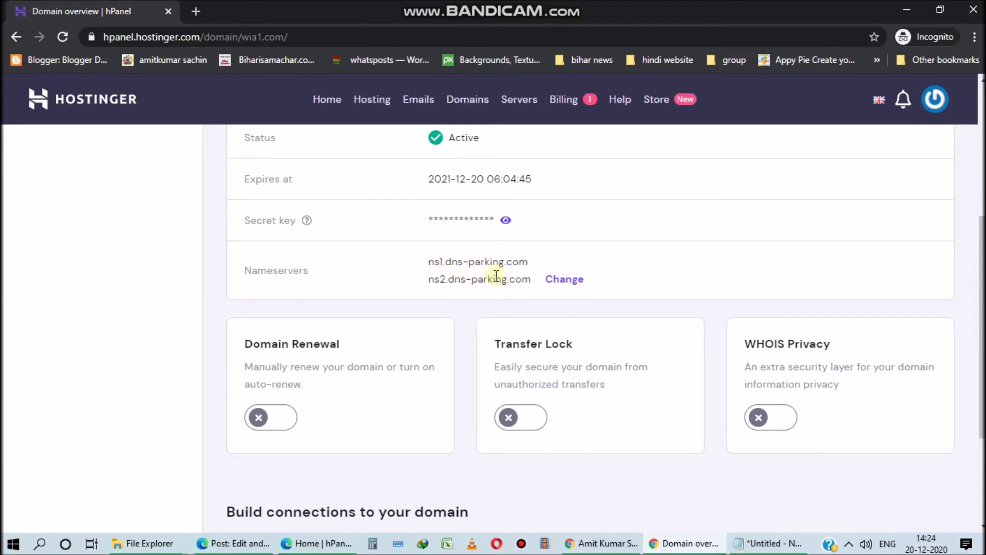
{"action": "scroll", "coordinate": [385, 282], "scroll_direction": "up", "scroll_amount": 4}
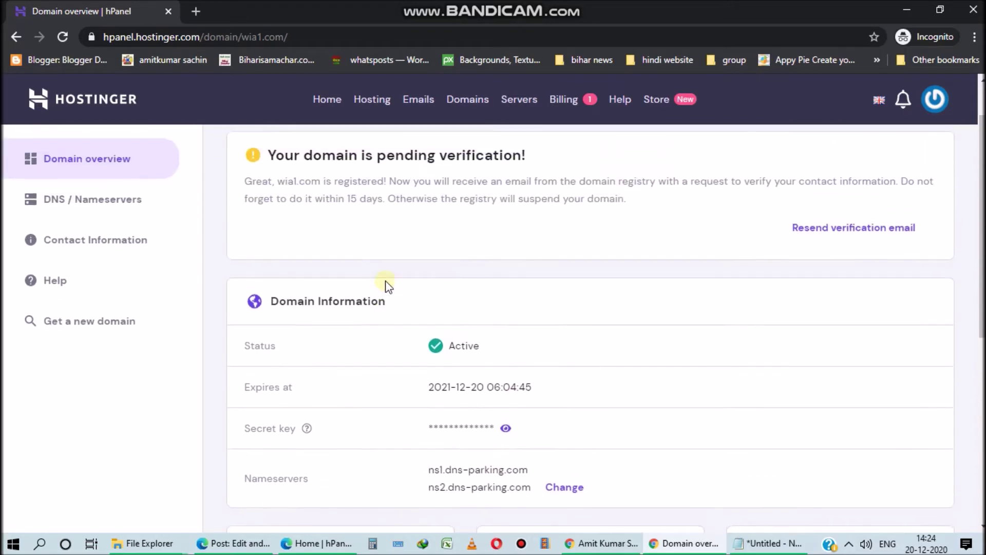
{"action": "scroll", "coordinate": [383, 284], "scroll_direction": "up", "scroll_amount": 1}
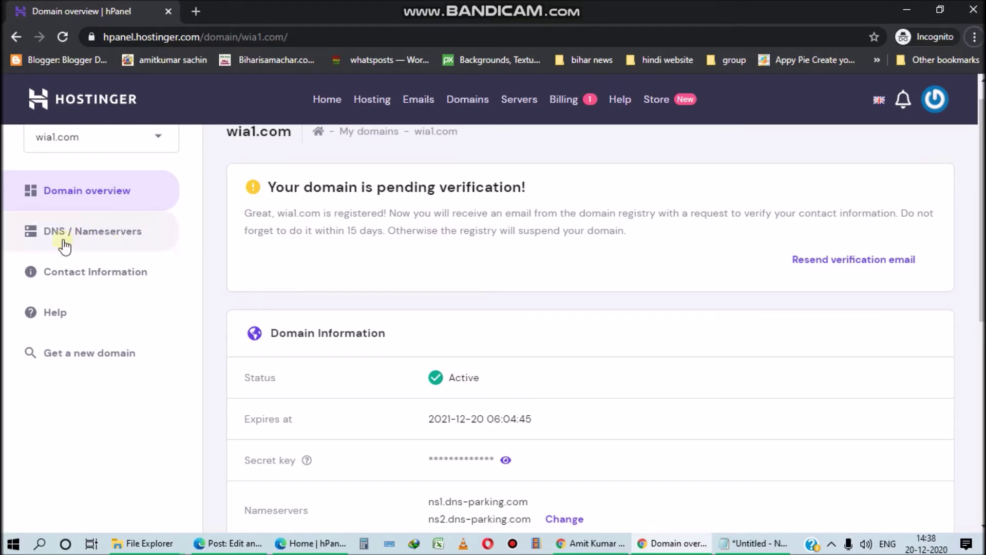
{"action": "left_click", "coordinate": [121, 229]}
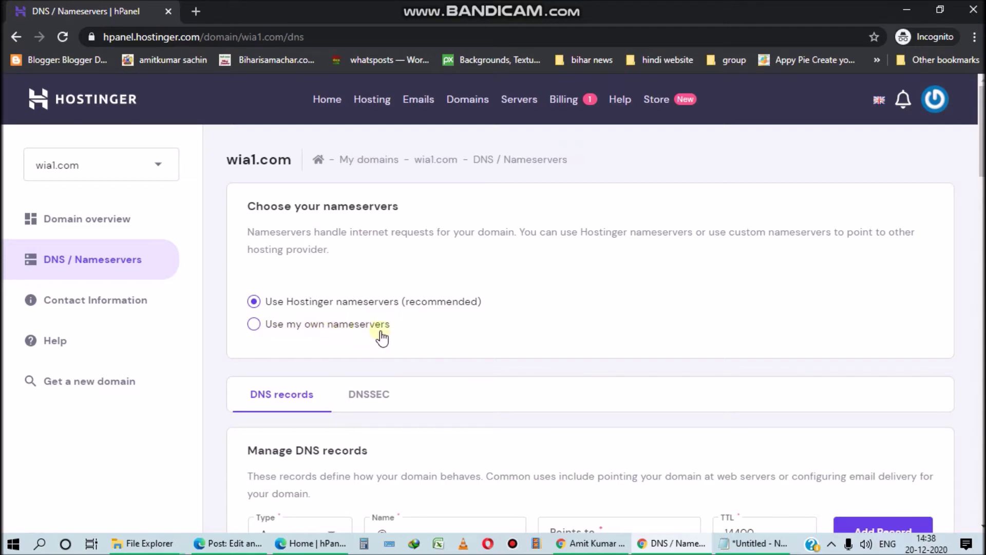
- Examine the existing DNS records of wia1.com and the options for Hostinger or own nameservers
{"action": "scroll", "coordinate": [478, 350], "scroll_direction": "down", "scroll_amount": 1}
{"action": "scroll", "coordinate": [478, 348], "scroll_direction": "down", "scroll_amount": 8}
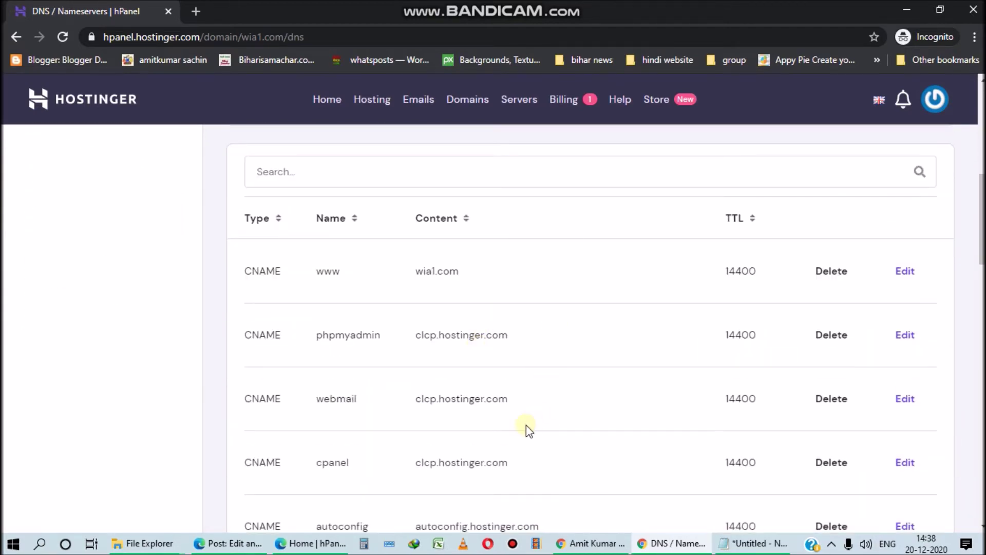
{"action": "scroll", "coordinate": [526, 425], "scroll_direction": "down", "scroll_amount": 2}
{"action": "scroll", "coordinate": [526, 424], "scroll_direction": "down", "scroll_amount": 8}
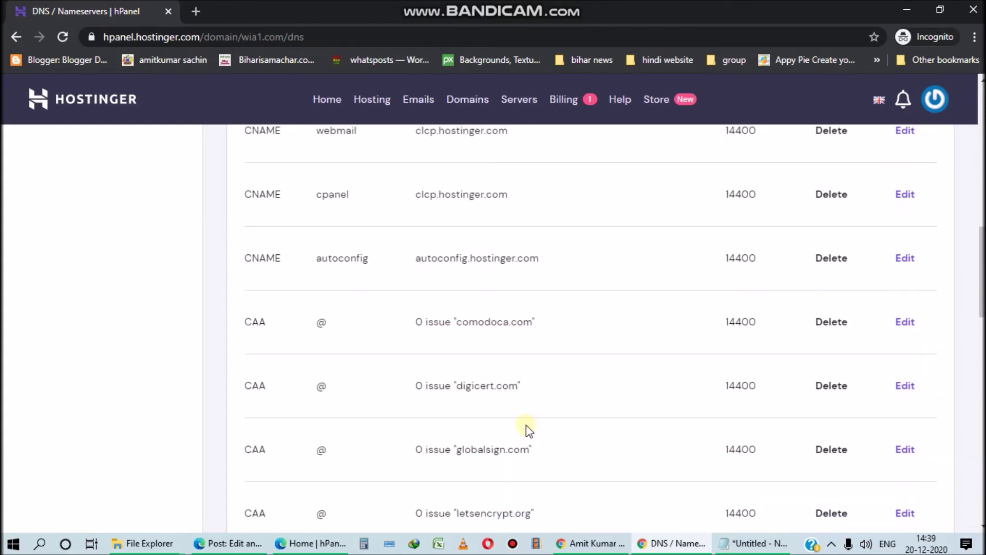
{"action": "scroll", "coordinate": [529, 431], "scroll_direction": "down", "scroll_amount": 9}
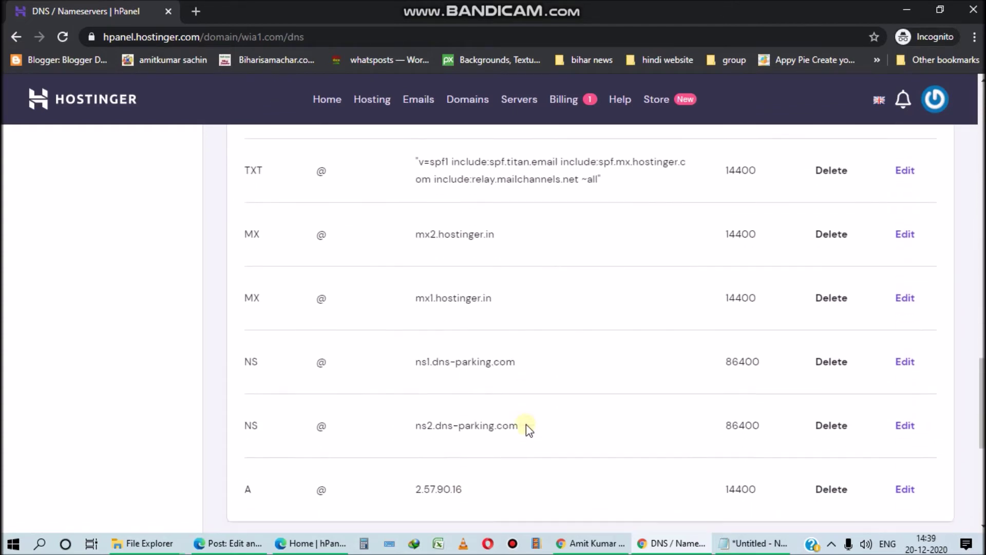
{"action": "scroll", "coordinate": [529, 431], "scroll_direction": "down", "scroll_amount": 3}
{"action": "scroll", "coordinate": [526, 424], "scroll_direction": "up", "scroll_amount": 1}
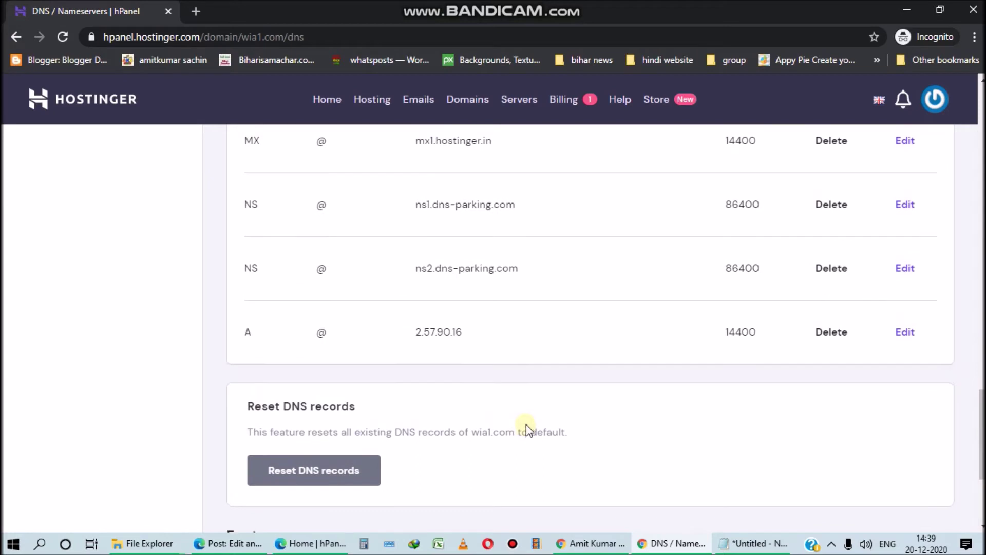
{"action": "scroll", "coordinate": [627, 363], "scroll_direction": "up", "scroll_amount": 20}
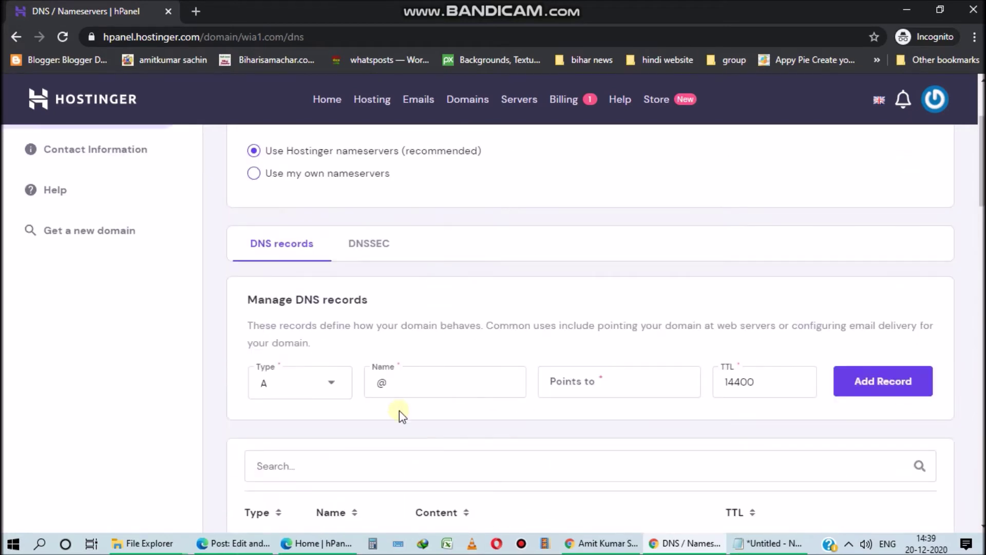
{"action": "scroll", "coordinate": [425, 485], "scroll_direction": "down", "scroll_amount": 5}
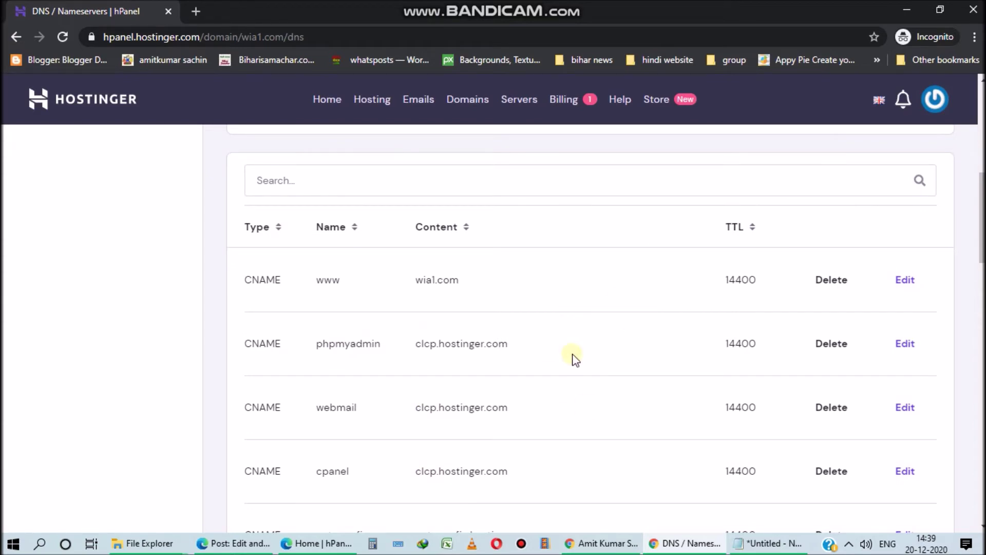
{"action": "scroll", "coordinate": [405, 318], "scroll_direction": "up", "scroll_amount": 6}
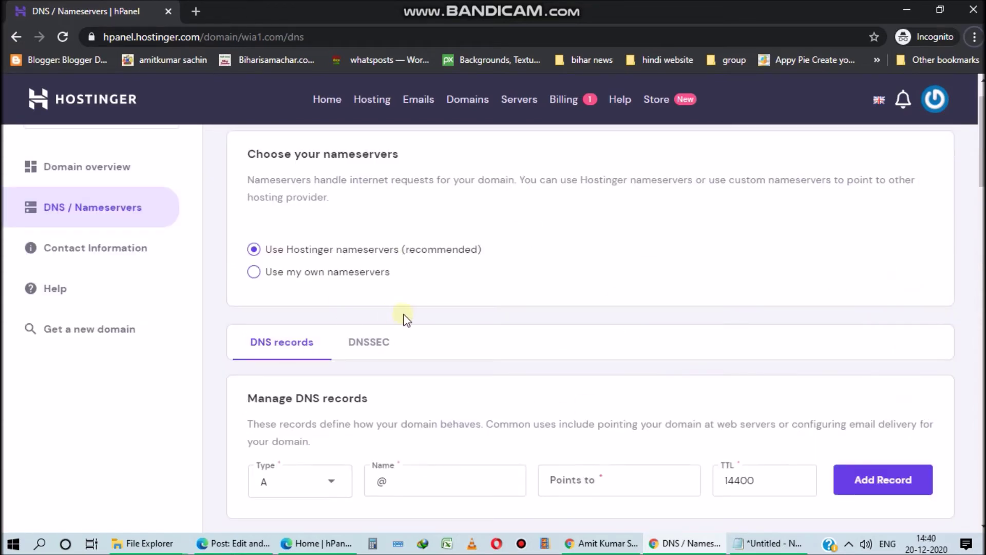
{"action": "left_click", "coordinate": [254, 273]}
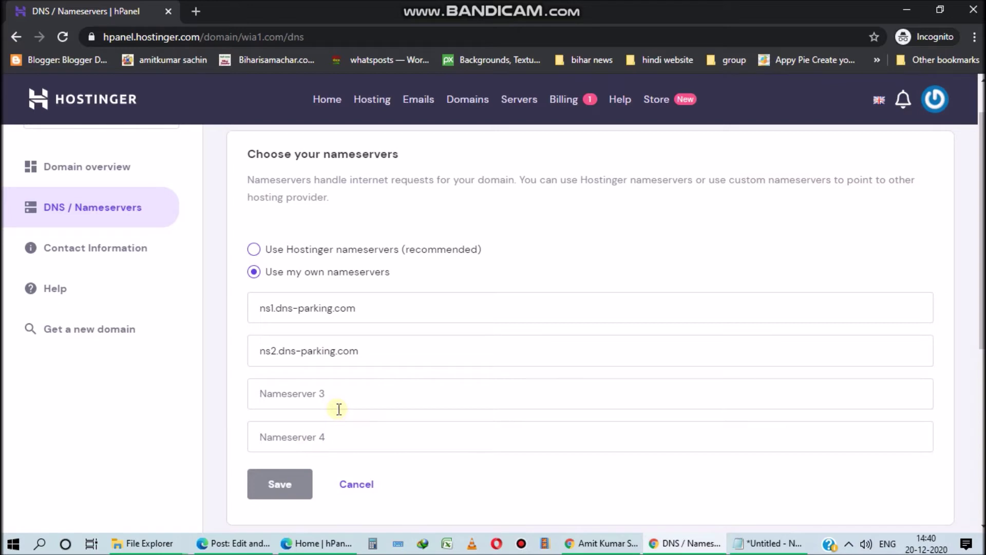
{"action": "left_click", "coordinate": [255, 251]}
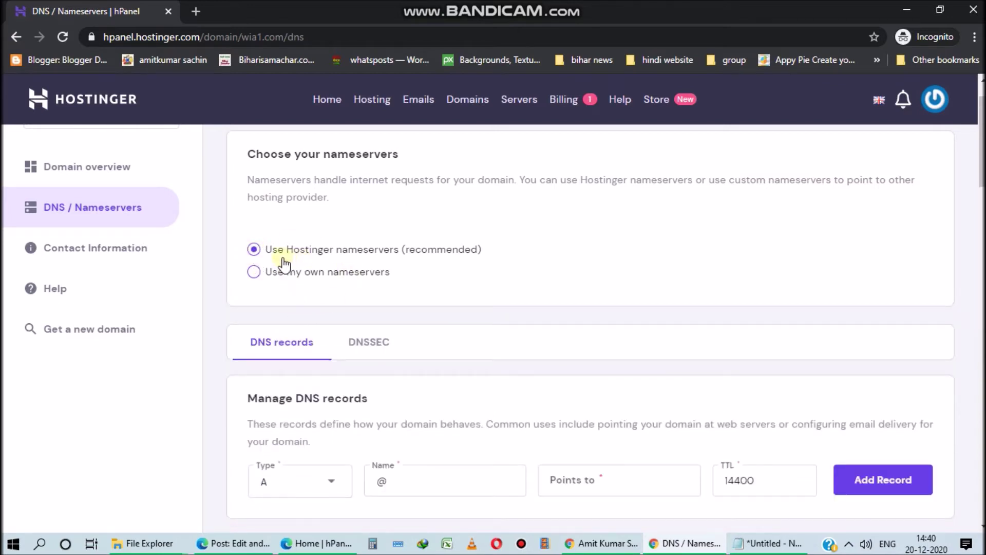
- Copy the www CNAME destination ghs.google.com from Blogger's custom domain message and return to Hostinger's DNS records
{"action": "scroll", "coordinate": [411, 314], "scroll_direction": "down", "scroll_amount": 3}
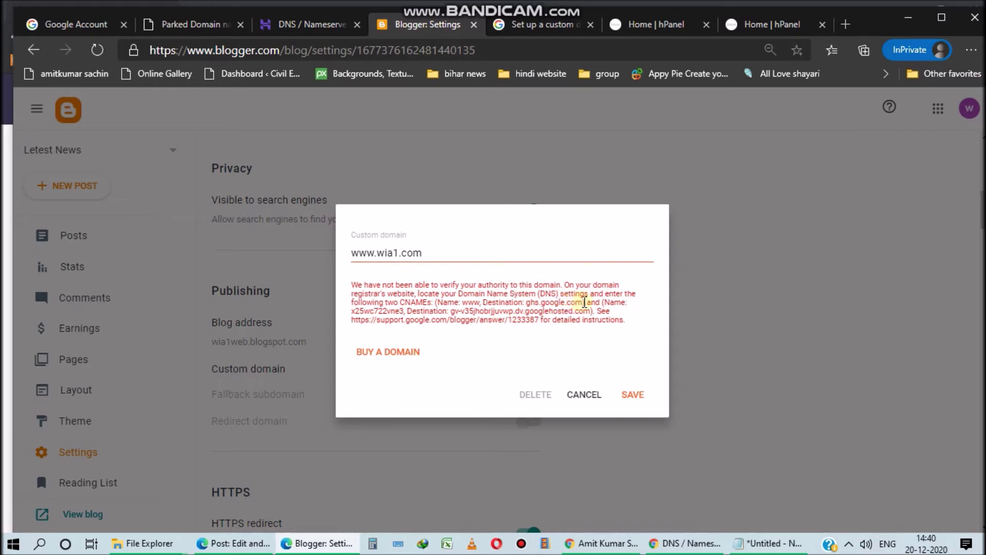
{"action": "left_click_drag", "start_coordinate": [583, 303], "coordinate": [526, 303]}
{"action": "key", "text": "ctrl+c"}
{"action": "left_click", "coordinate": [685, 543]}
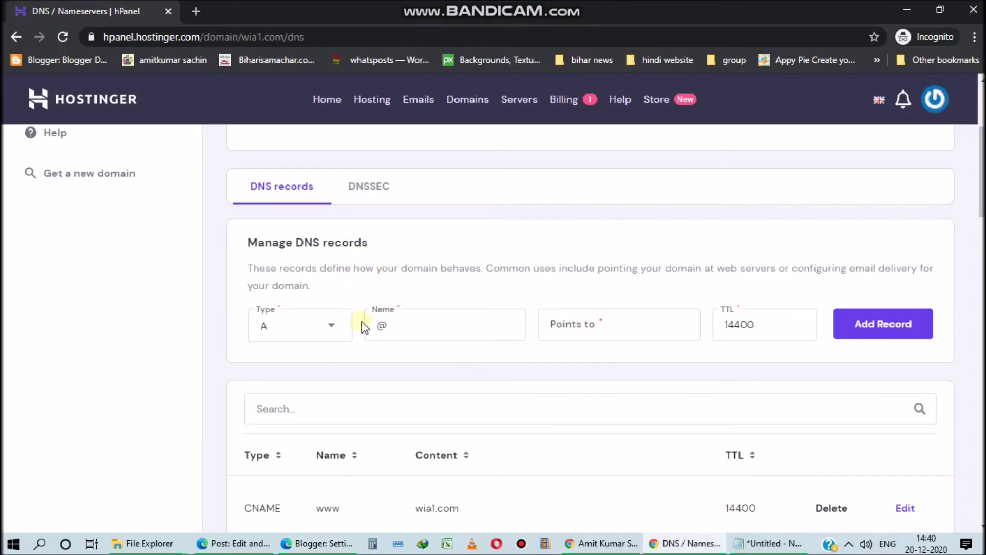
- Try to add a CNAME record named www with the target ghs.google.com
{"action": "left_click", "coordinate": [334, 322]}
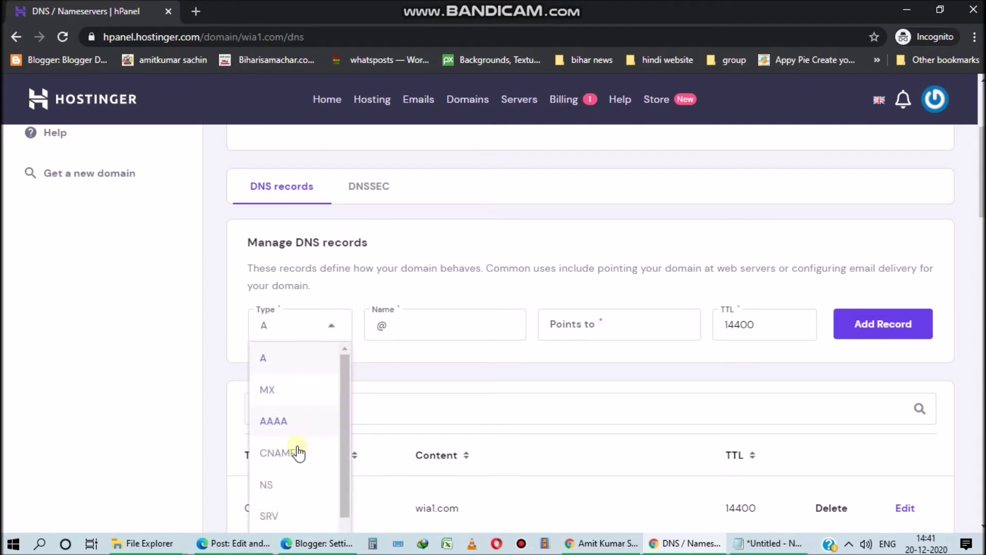
{"action": "left_click", "coordinate": [276, 461]}
{"action": "left_click", "coordinate": [411, 323]}
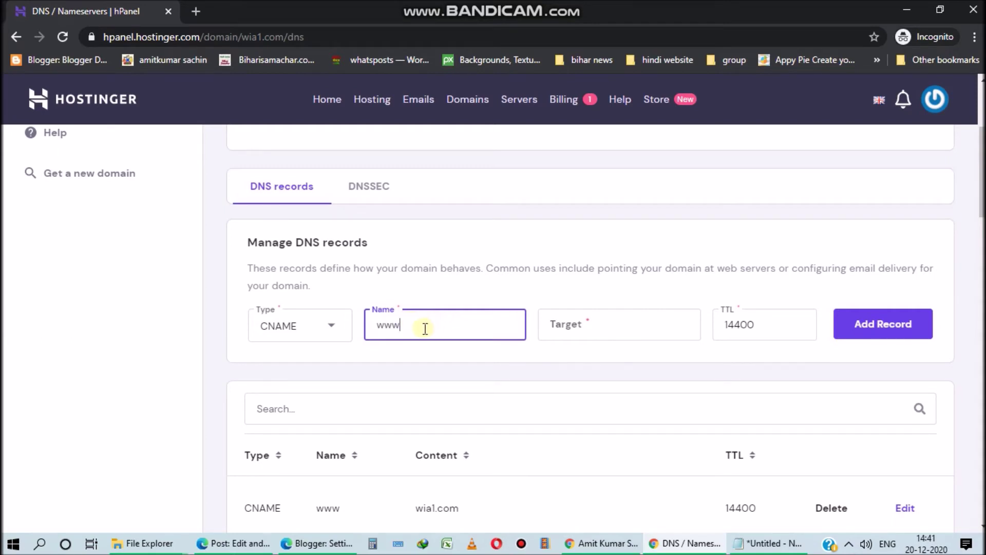
{"action": "left_click", "coordinate": [577, 330]}
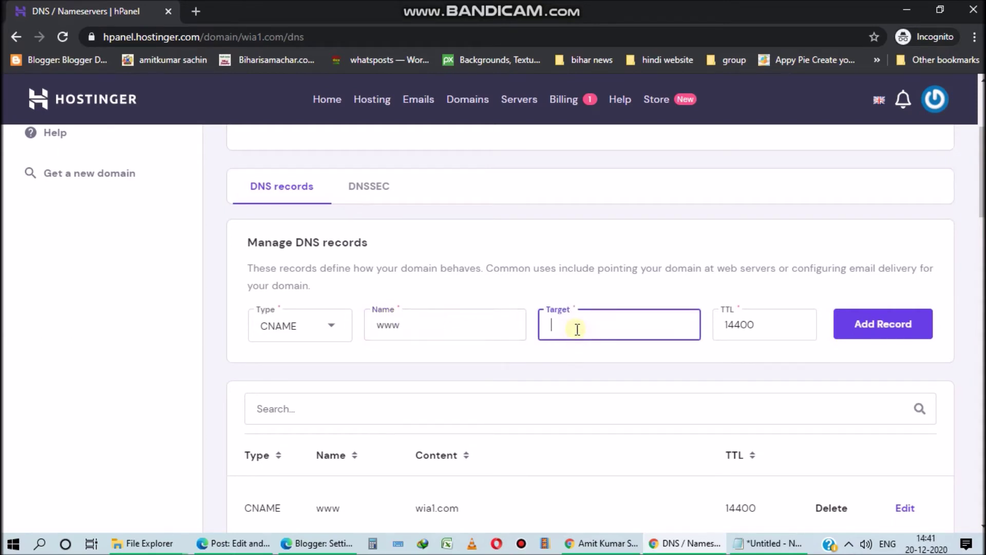
{"action": "key", "text": "ctrl+v"}
{"action": "scroll", "coordinate": [634, 330], "scroll_direction": "down", "scroll_amount": 1}
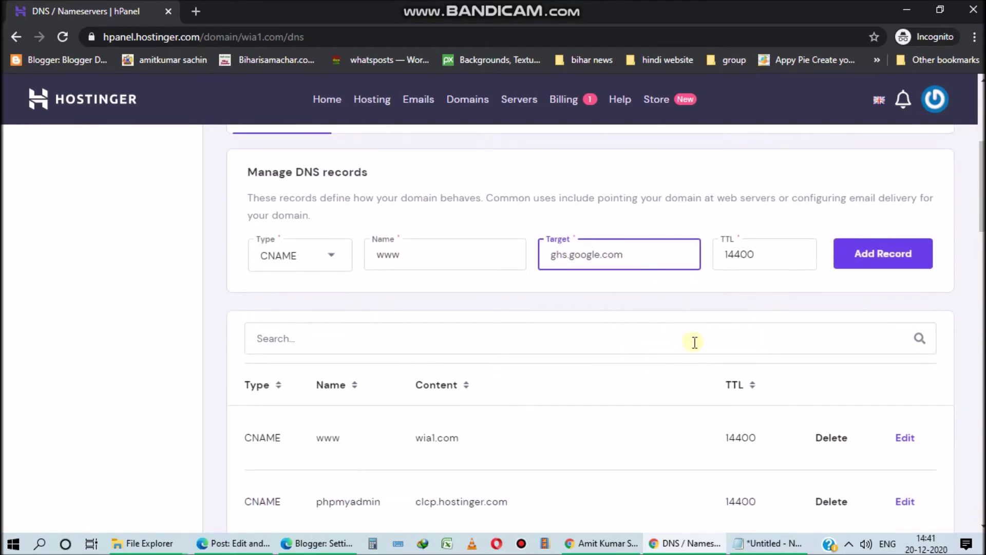
{"action": "left_click", "coordinate": [894, 255]}
{"action": "left_click", "coordinate": [887, 251]}
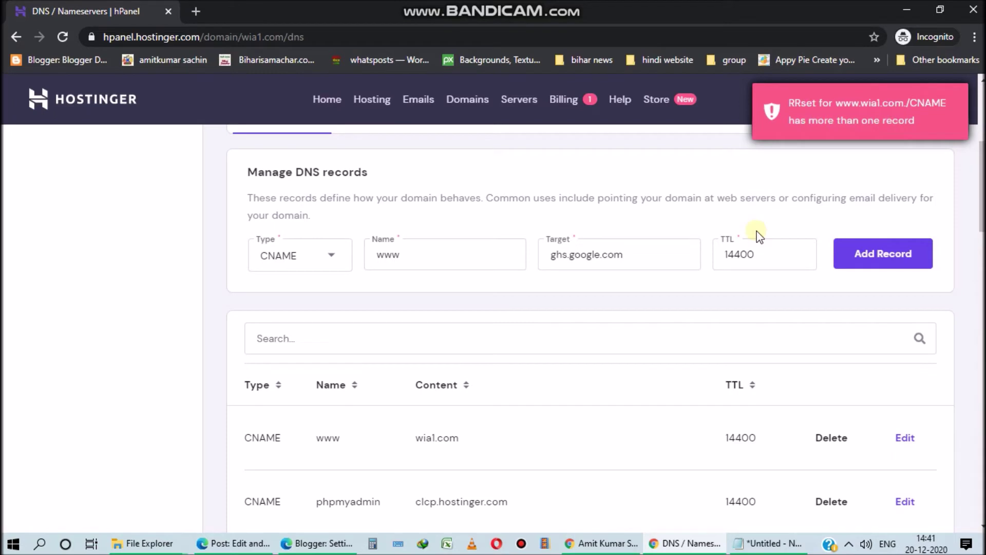
- Edit the existing www CNAME record so that its target is ghs.google.com, and save the update
{"action": "scroll", "coordinate": [617, 370], "scroll_direction": "down", "scroll_amount": 2}
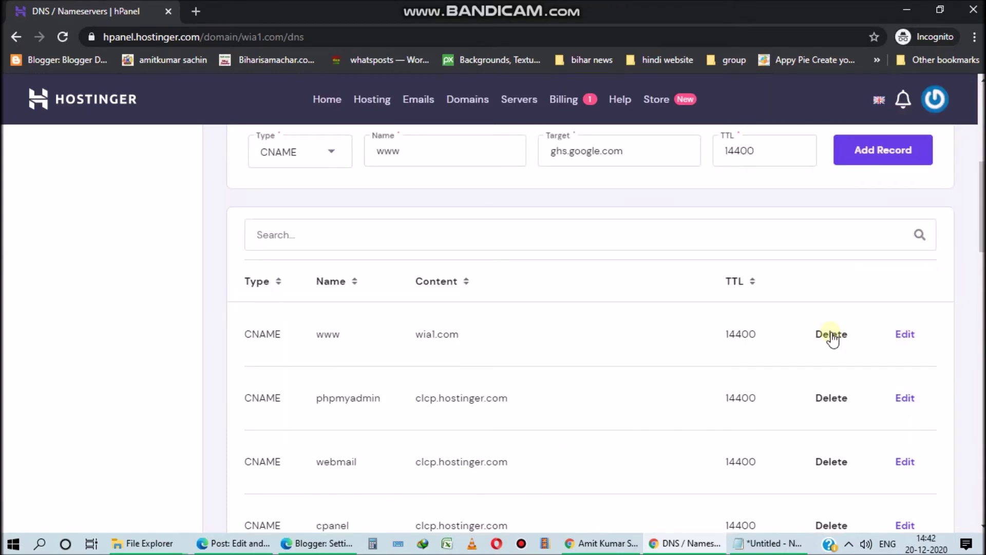
{"action": "left_click", "coordinate": [902, 335]}
{"action": "left_click", "coordinate": [391, 306]}
{"action": "key", "text": "ctrl+a"}
{"action": "key", "text": "BackSpace"}
{"action": "key", "text": "ctrl+v"}
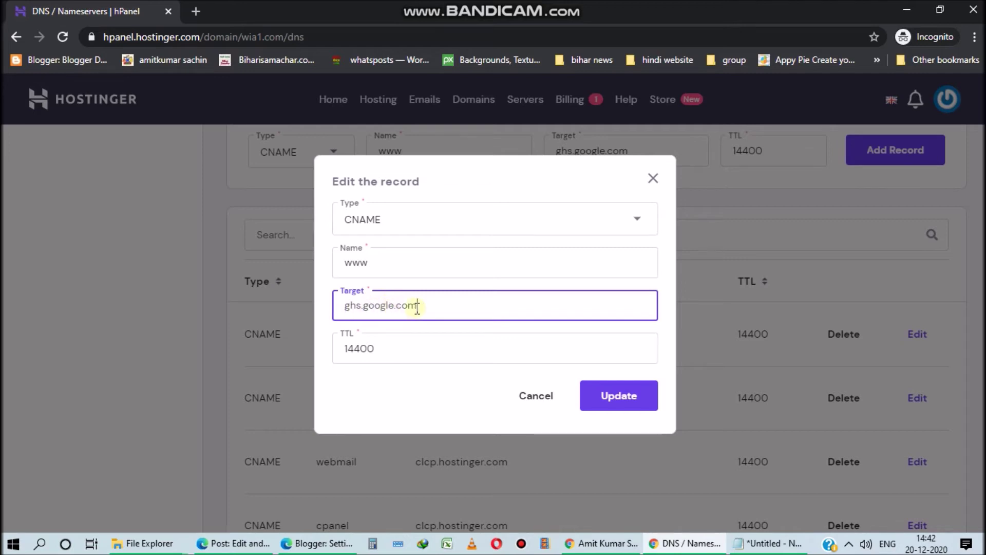
{"action": "left_click", "coordinate": [624, 404]}
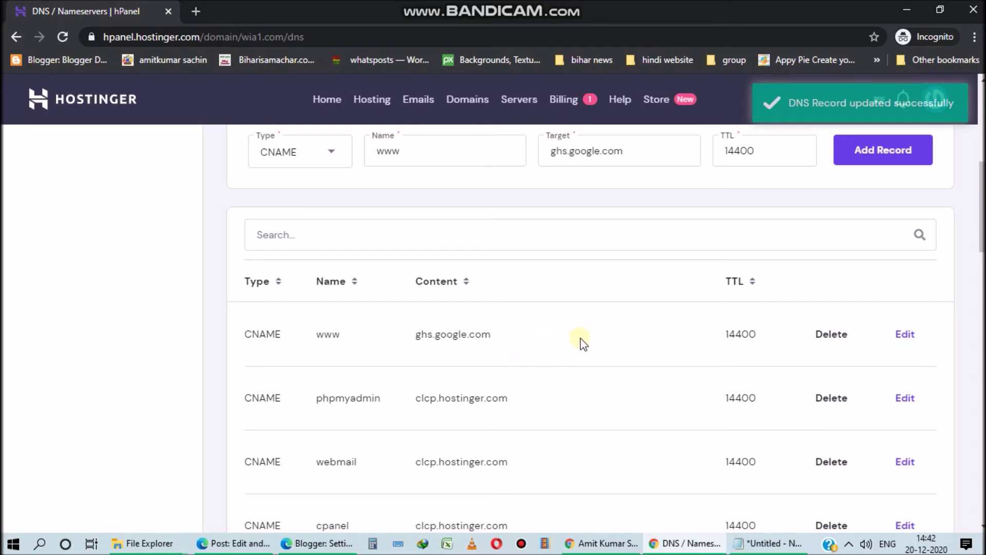
- Review the remaining DNS records of wia1.com from the www CNAME down to the A record
{"action": "scroll", "coordinate": [580, 338], "scroll_direction": "down", "scroll_amount": 1}
{"action": "scroll", "coordinate": [580, 338], "scroll_direction": "down", "scroll_amount": 2}
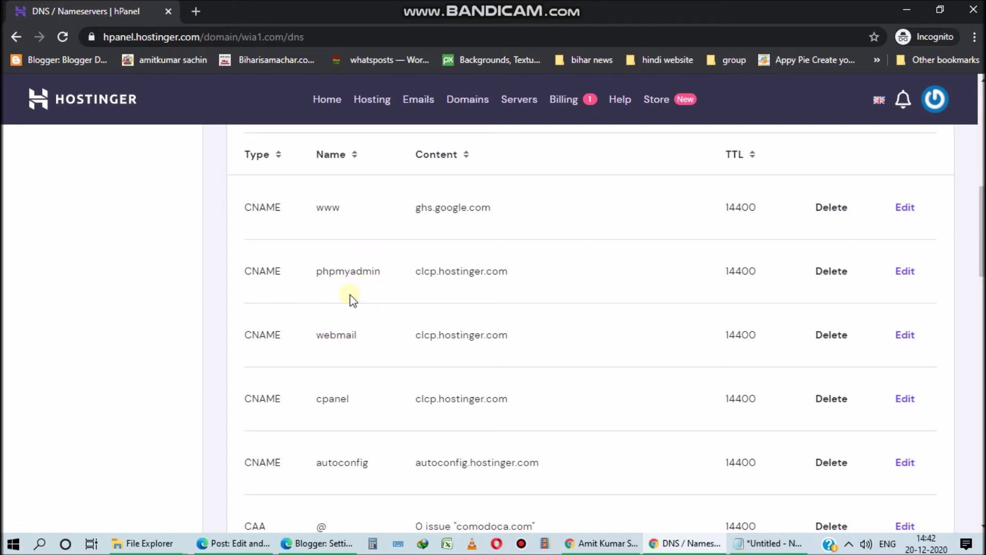
{"action": "scroll", "coordinate": [371, 326], "scroll_direction": "down", "scroll_amount": 1}
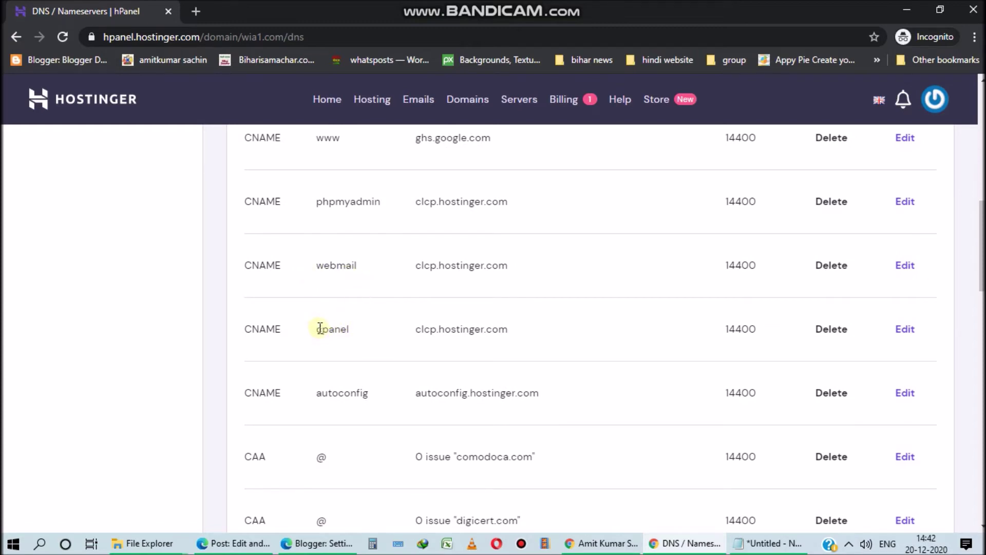
{"action": "scroll", "coordinate": [388, 328], "scroll_direction": "down", "scroll_amount": 1}
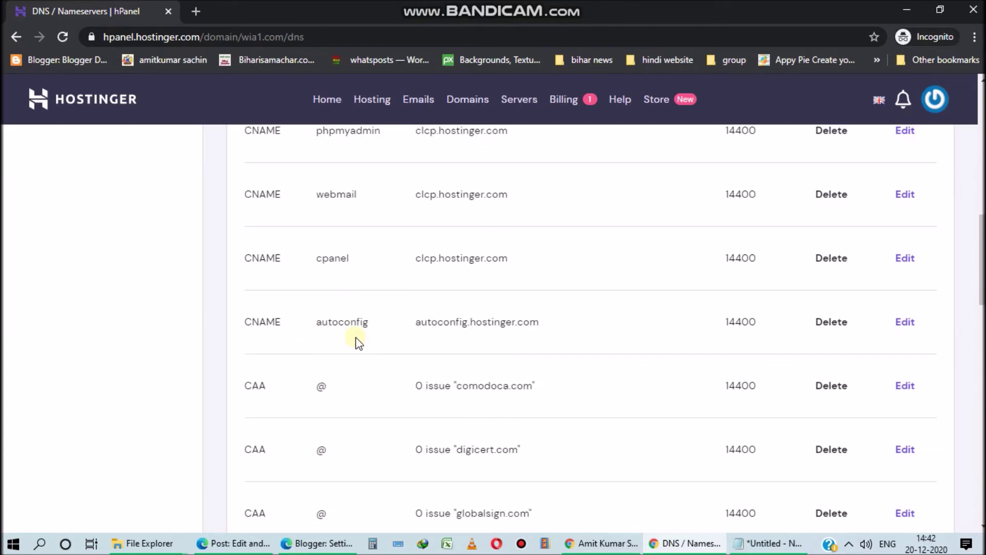
{"action": "scroll", "coordinate": [359, 343], "scroll_direction": "down", "scroll_amount": 1}
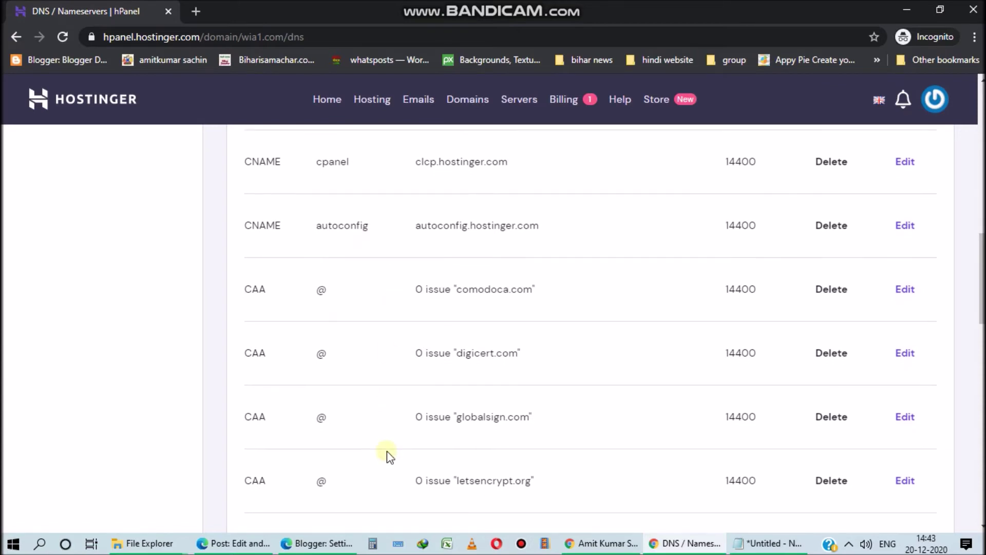
{"action": "scroll", "coordinate": [386, 451], "scroll_direction": "down", "scroll_amount": 2}
{"action": "scroll", "coordinate": [387, 451], "scroll_direction": "down", "scroll_amount": 5}
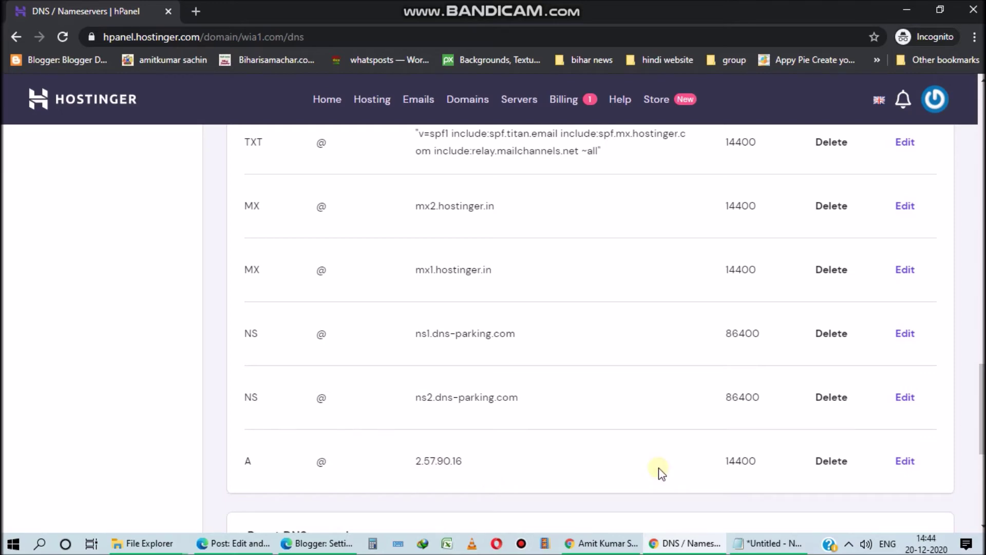
- Copy the second CNAME's verification name from Blogger and enter it as the name of a new CNAME record in Hostinger
{"action": "key", "text": "alt+Tab"}
{"action": "triple_click", "coordinate": [353, 311]}
{"action": "double_click", "coordinate": [353, 311]}
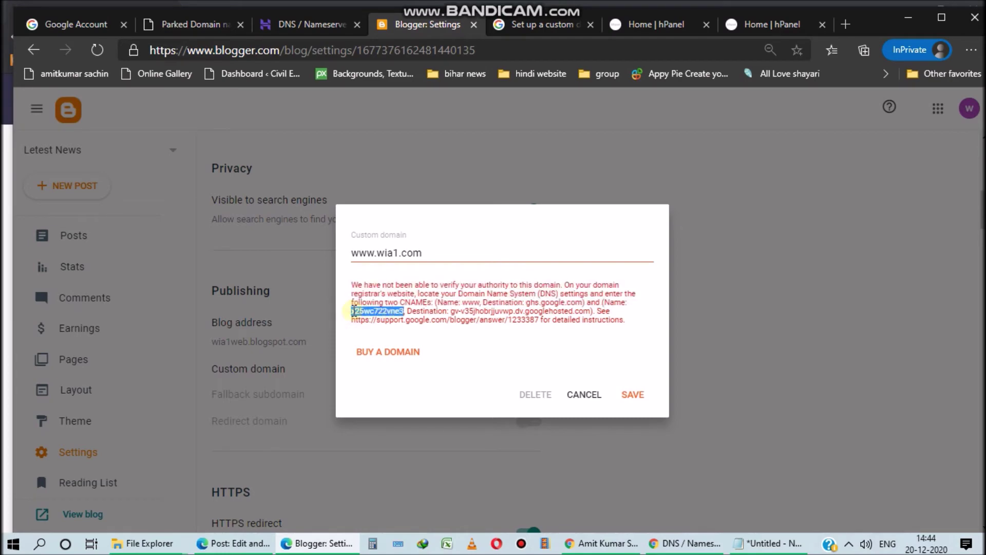
{"action": "key", "text": "alt+Tab"}
{"action": "left_click", "coordinate": [331, 404]}
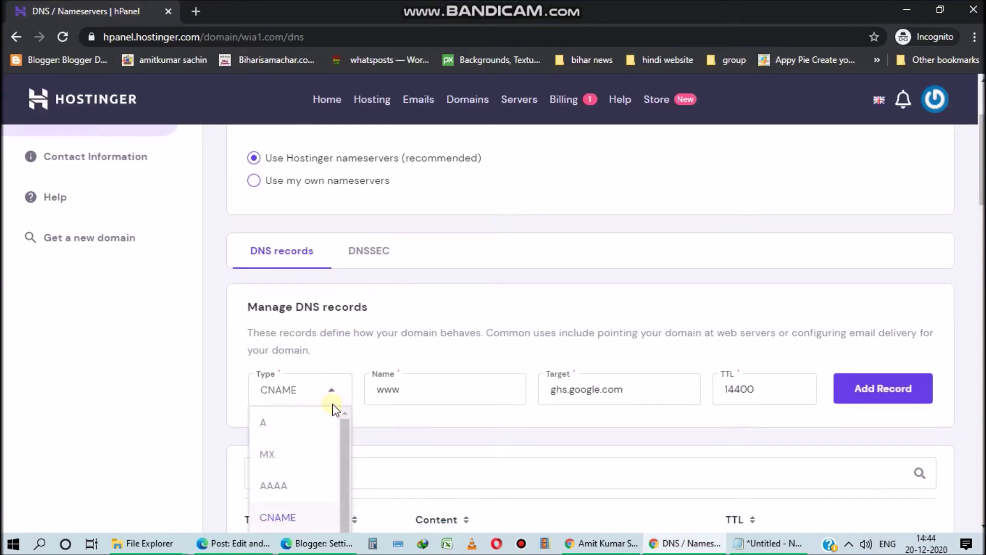
{"action": "left_click", "coordinate": [278, 517]}
{"action": "double_click", "coordinate": [412, 389]}
{"action": "key", "text": "BackSpace"}
{"action": "type", "text": "x25wc722vne3"}
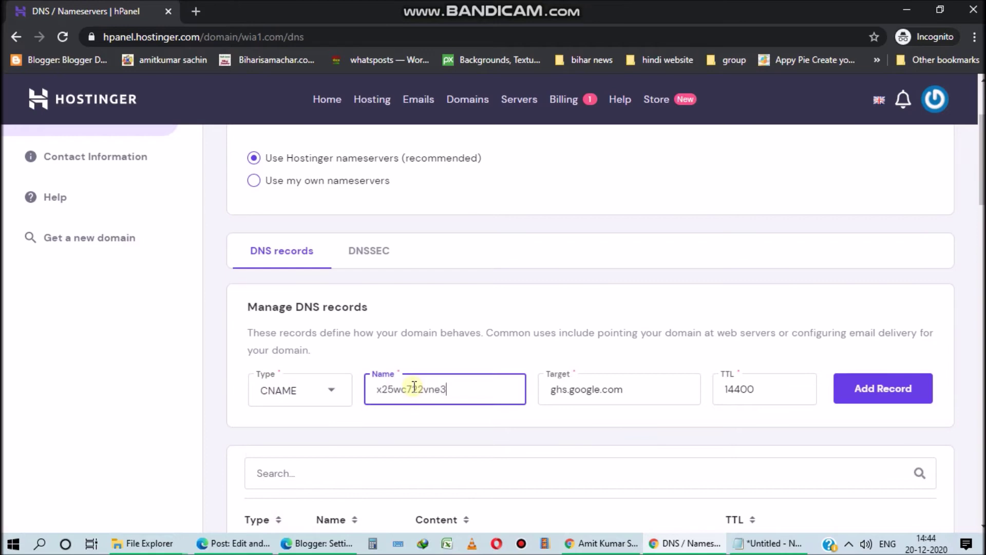
- Copy the second CNAME's verification destination from Blogger, enter it as the new record's target in Hostinger, and add the record
{"action": "key", "text": "alt+Tab"}
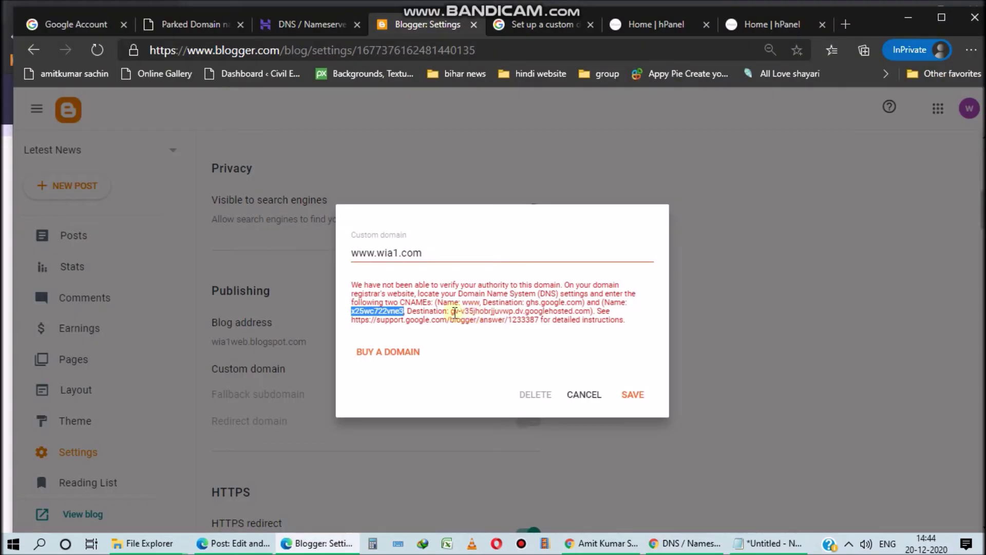
{"action": "left_click_drag", "start_coordinate": [452, 310], "coordinate": [589, 311]}
{"action": "key", "text": "ctrl+c"}
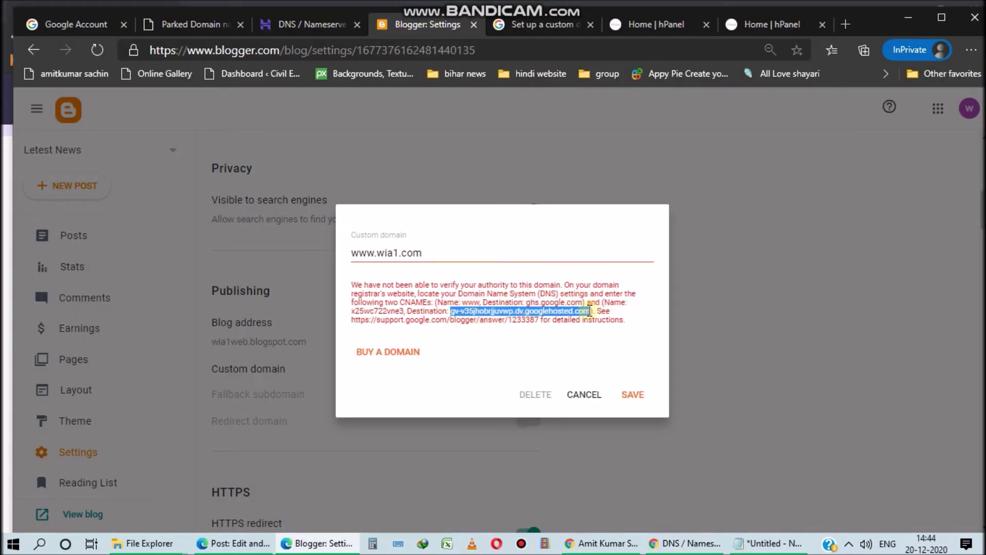
{"action": "key", "text": "alt+Tab"}
{"action": "left_click", "coordinate": [556, 389]}
{"action": "double_click", "coordinate": [535, 391]}
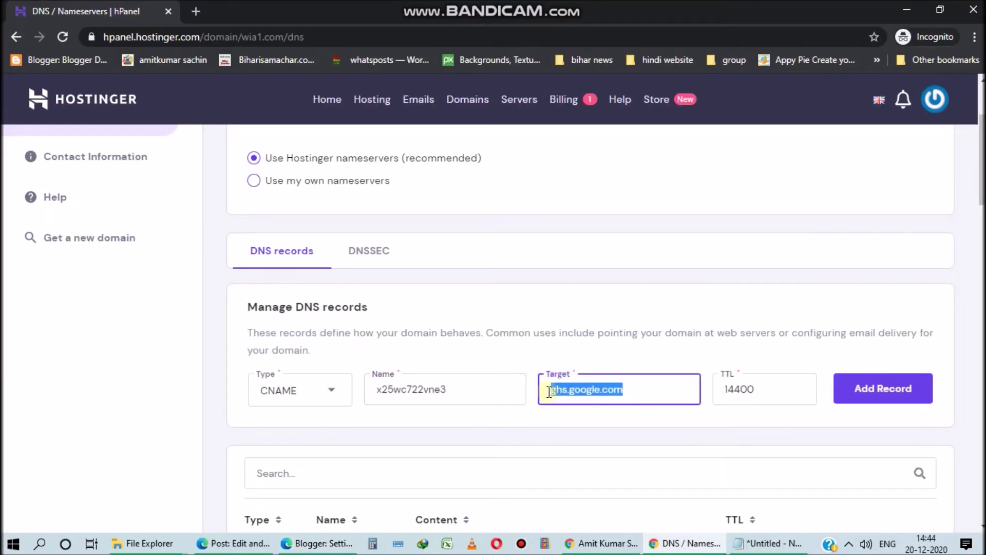
{"action": "key", "text": "ctrl+v"}
{"action": "left_click", "coordinate": [873, 389]}
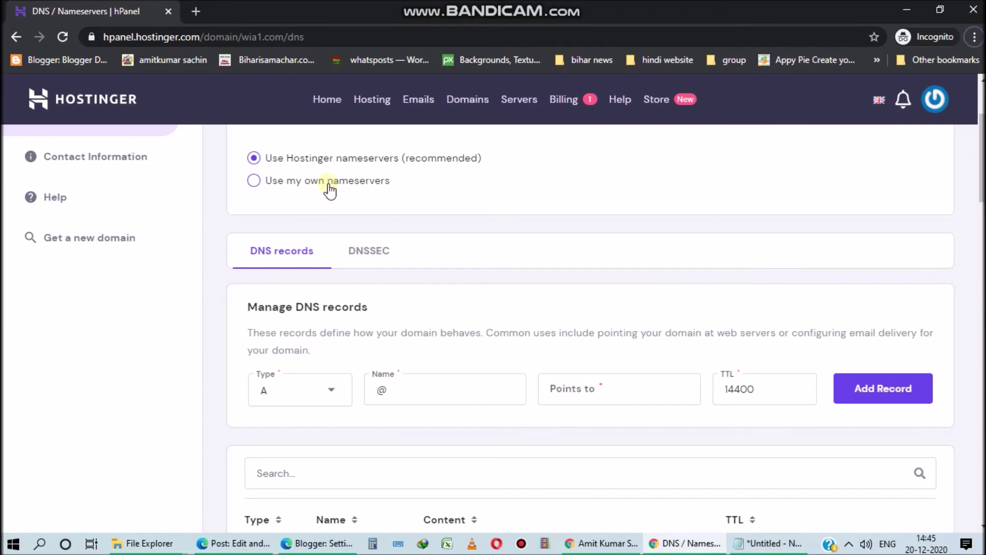
- Reload Hostinger's DNS page and check the www CNAME and the newly added verification CNAME in the record list
{"action": "left_click", "coordinate": [61, 39]}
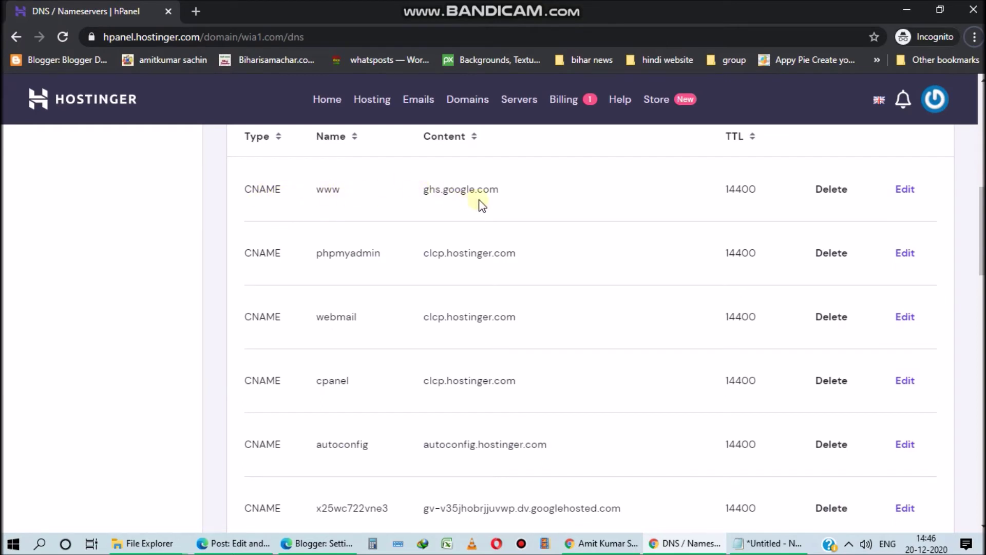
{"action": "scroll", "coordinate": [404, 442], "scroll_direction": "down", "scroll_amount": 3}
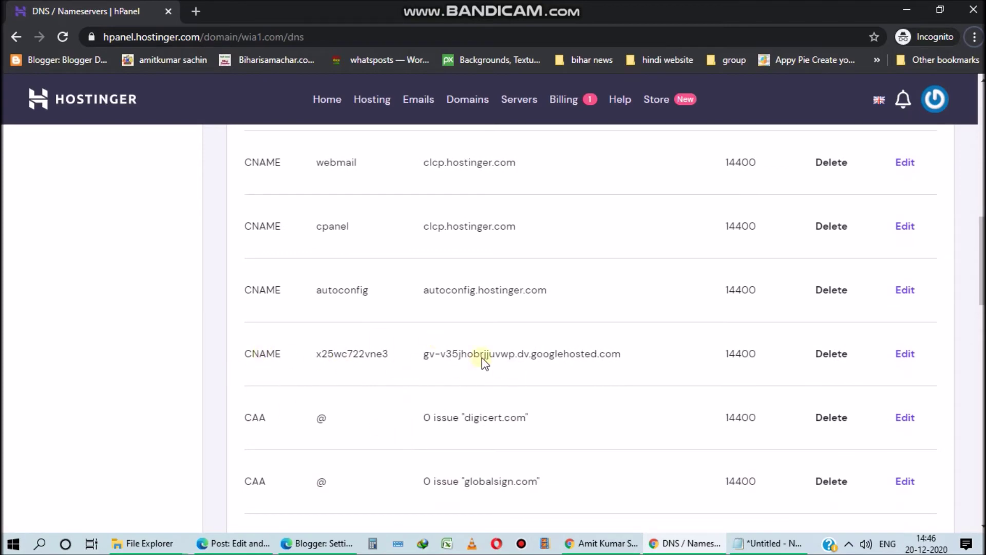
{"action": "left_click", "coordinate": [619, 353]}
{"action": "left_click_drag", "start_coordinate": [619, 353], "coordinate": [421, 354]}
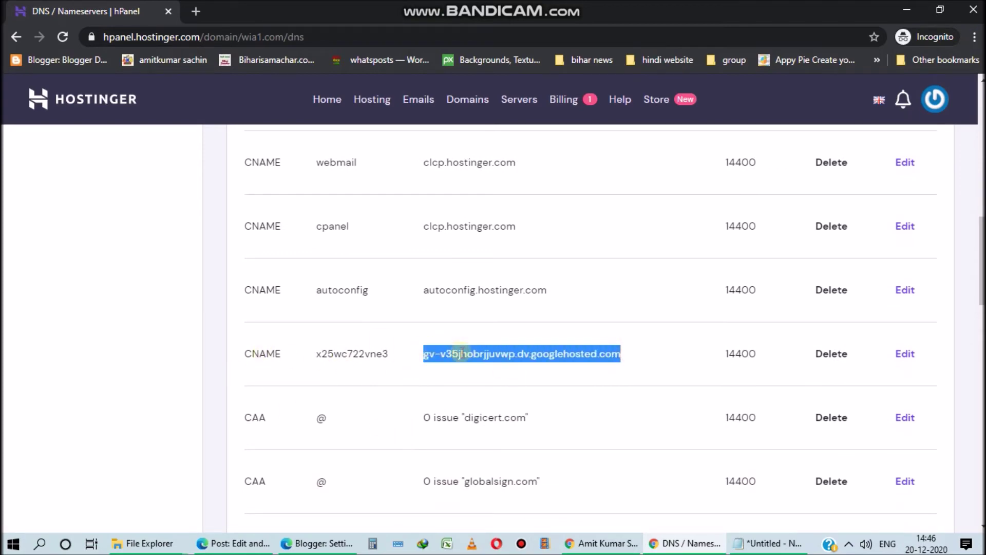
{"action": "left_click", "coordinate": [460, 352]}
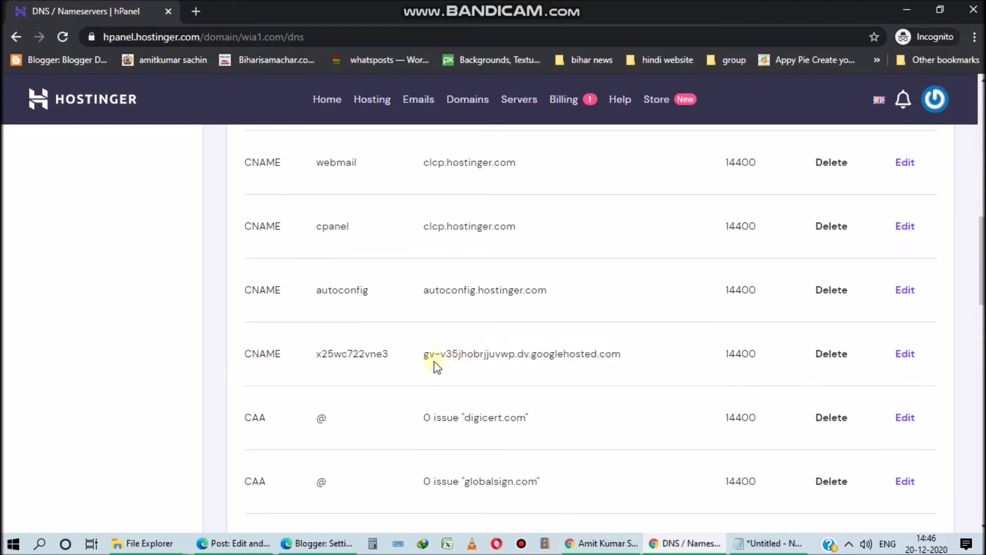
{"action": "key", "text": "alt+Tab"}
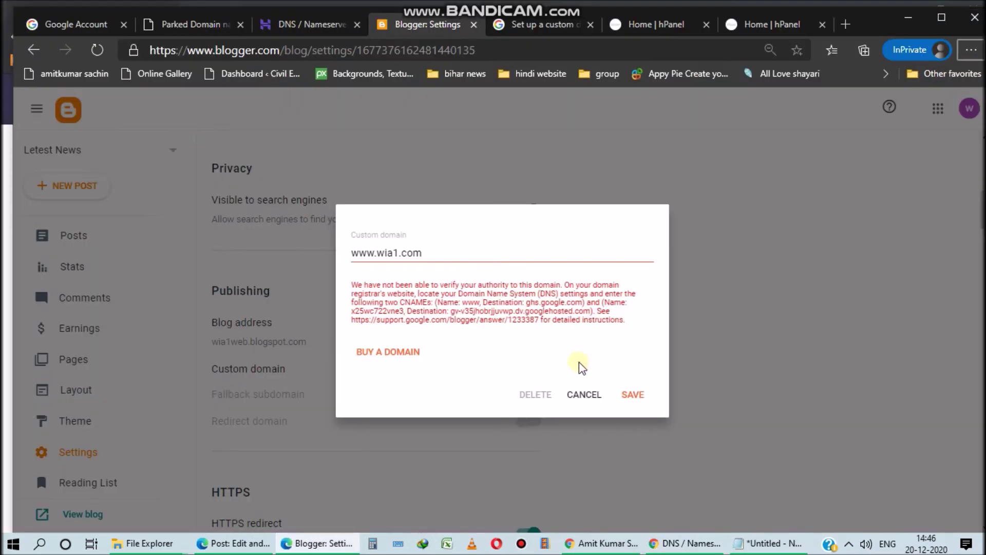
{"action": "left_click", "coordinate": [633, 394]}
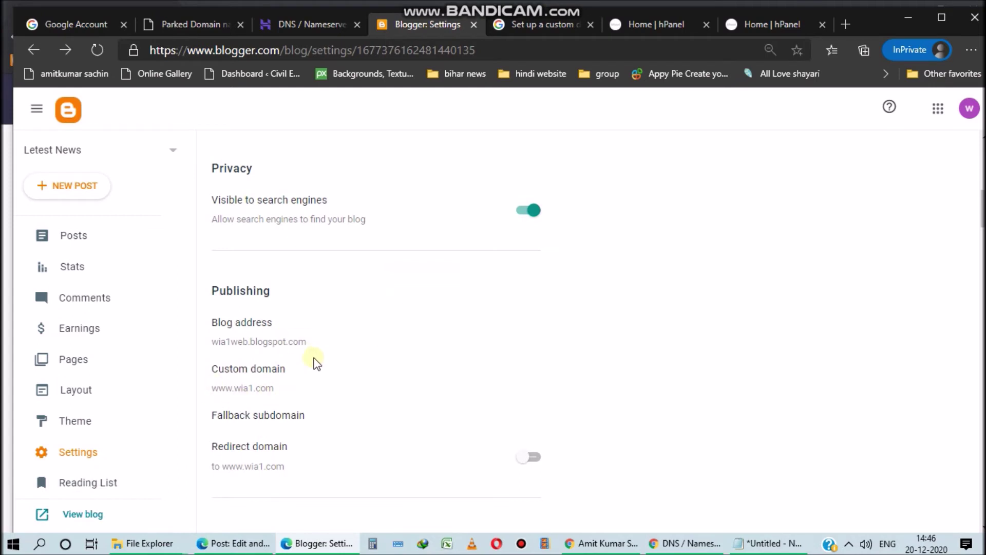
{"action": "scroll", "coordinate": [357, 370], "scroll_direction": "down", "scroll_amount": 2}
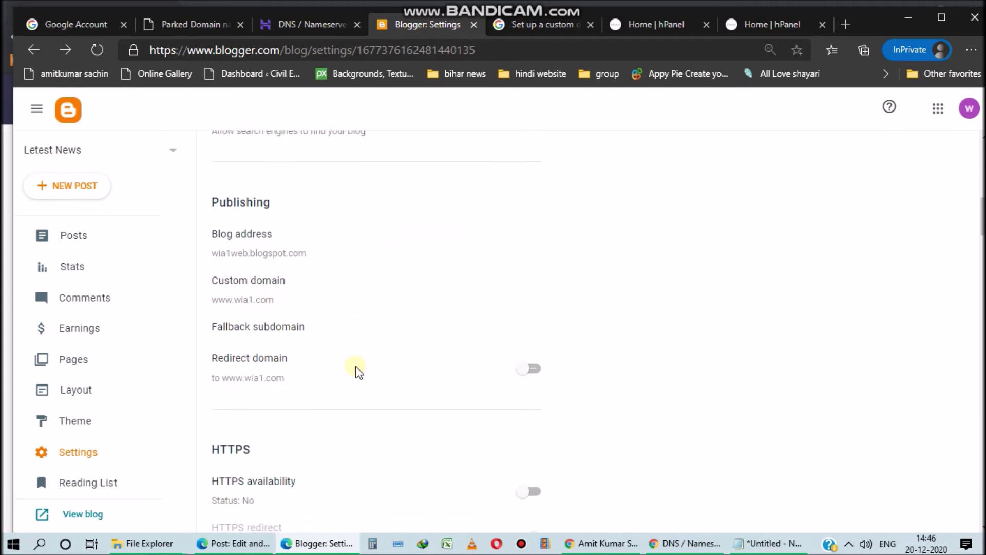
{"action": "left_click", "coordinate": [81, 512]}
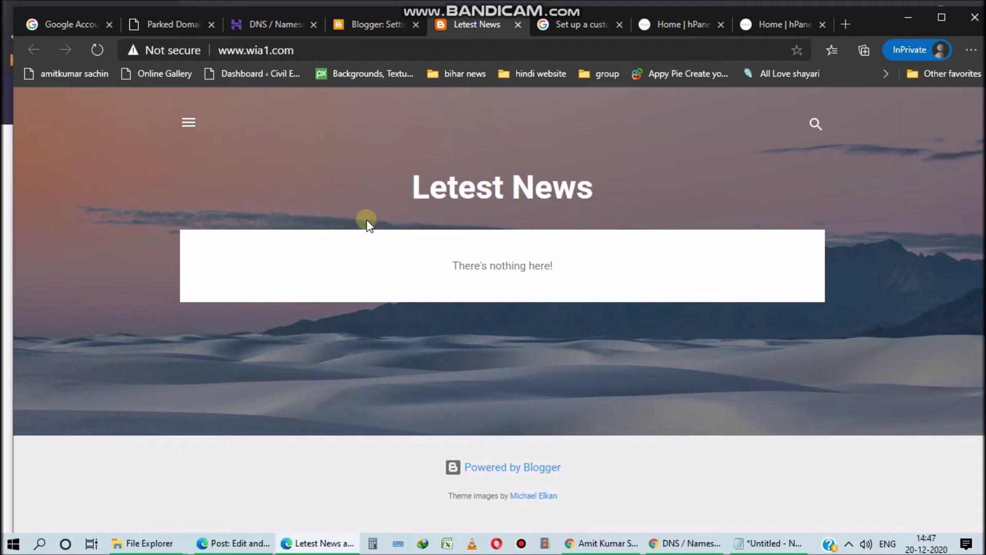
- Test the bare domain by loading wia1.com without the www prefix
{"action": "left_click", "coordinate": [244, 53]}
{"action": "left_click", "coordinate": [241, 51]}
{"action": "key", "text": "BackSpace"}
{"action": "key", "text": "BackSpace"}
{"action": "key", "text": "BackSpace"}
{"action": "key", "text": "BackSpace"}
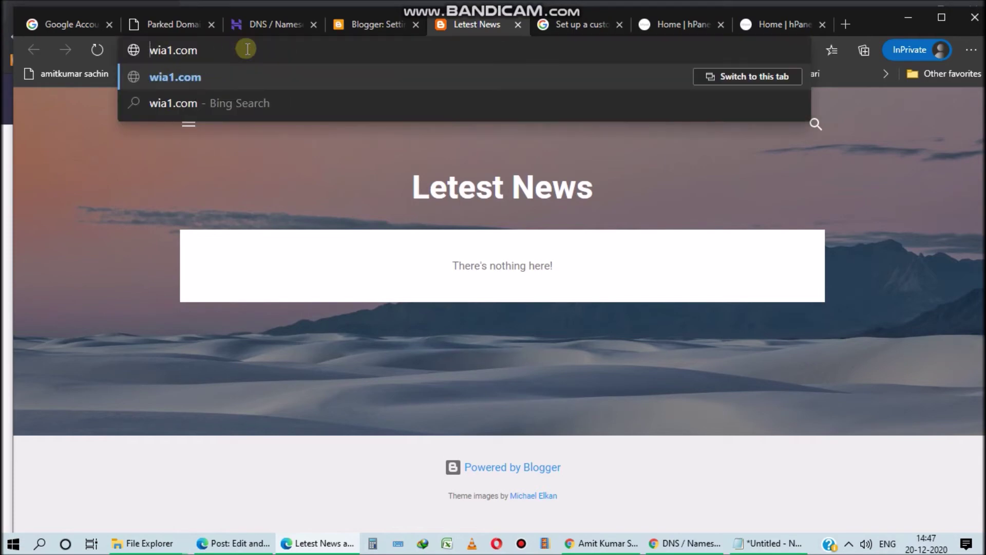
{"action": "key", "text": "Return"}
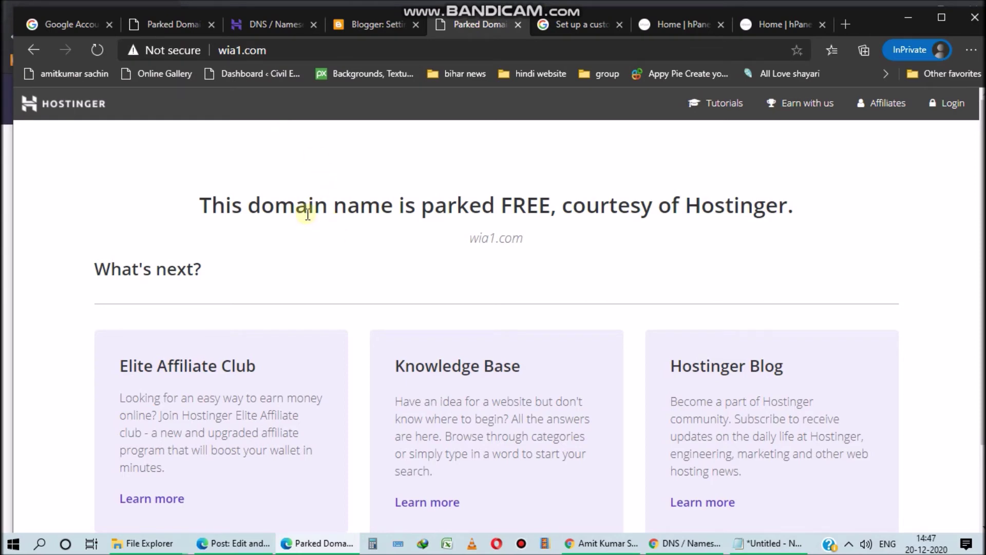
- Return to Hostinger's DNS records and delete the existing A record for @ that points to 2.57.90.16
{"action": "left_click", "coordinate": [372, 26]}
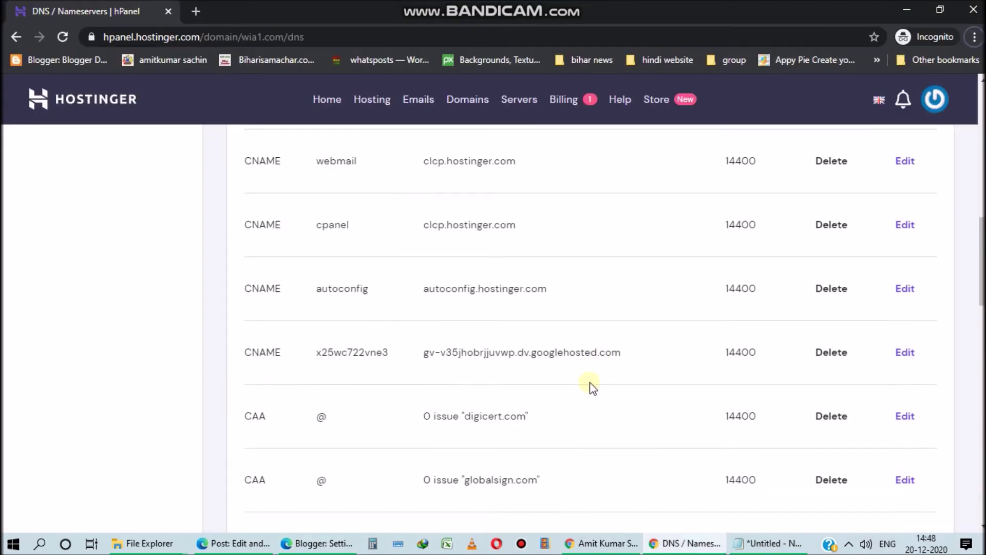
{"action": "scroll", "coordinate": [591, 386], "scroll_direction": "down", "scroll_amount": 12}
{"action": "scroll", "coordinate": [591, 388], "scroll_direction": "down", "scroll_amount": 7}
{"action": "scroll", "coordinate": [591, 388], "scroll_direction": "up", "scroll_amount": 3}
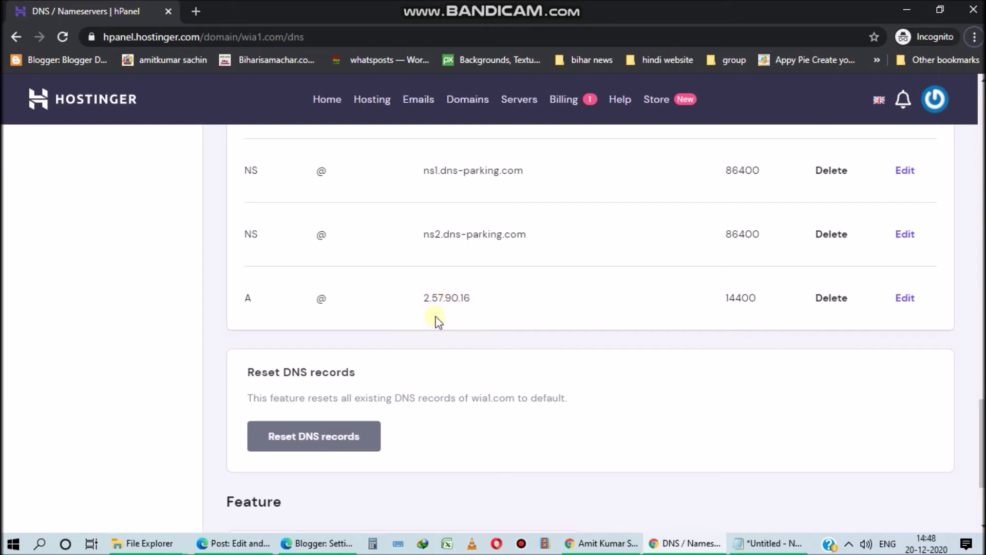
{"action": "left_click", "coordinate": [835, 302]}
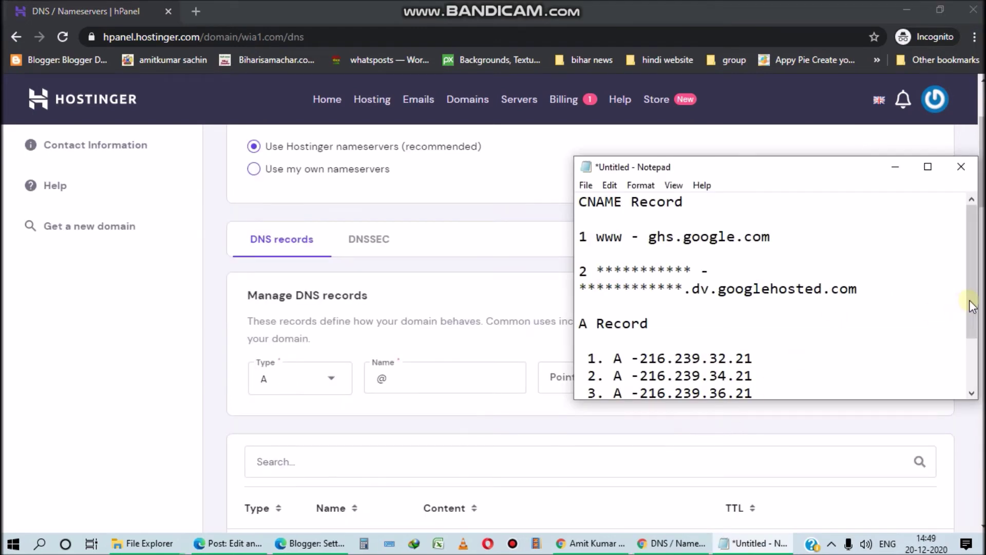
- Copy the first A record address from the Notepad notes and add an A record for @ pointing to 216.239.32.21 in Hostinger
{"action": "left_click_drag", "start_coordinate": [976, 303], "coordinate": [974, 340]}
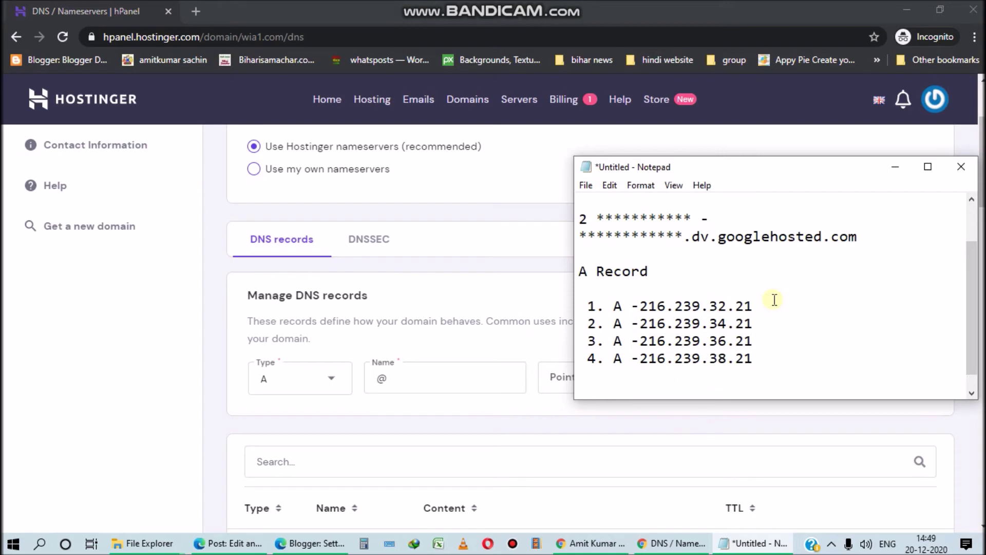
{"action": "left_click_drag", "start_coordinate": [775, 299], "coordinate": [641, 306]}
{"action": "right_click", "coordinate": [664, 305]}
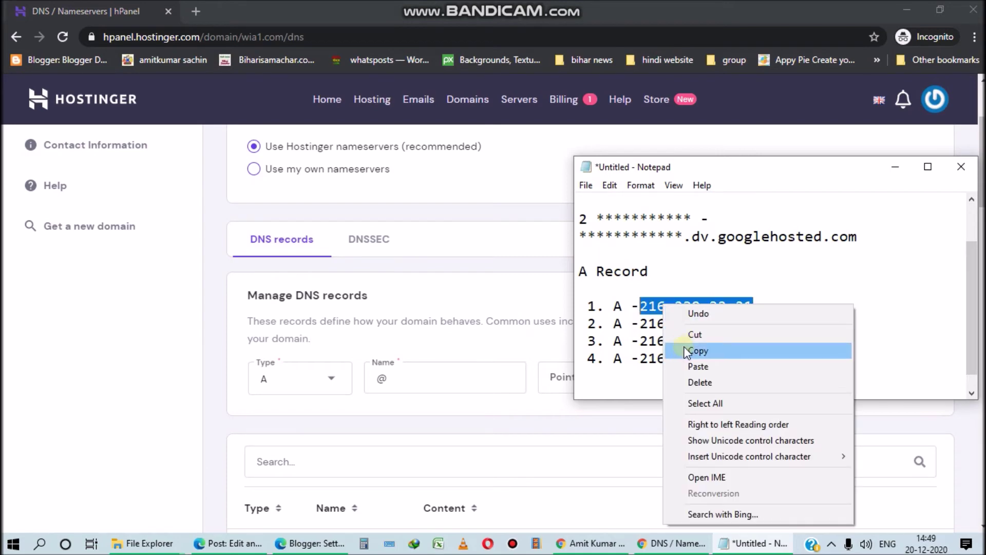
{"action": "left_click", "coordinate": [684, 351]}
{"action": "left_click", "coordinate": [419, 387]}
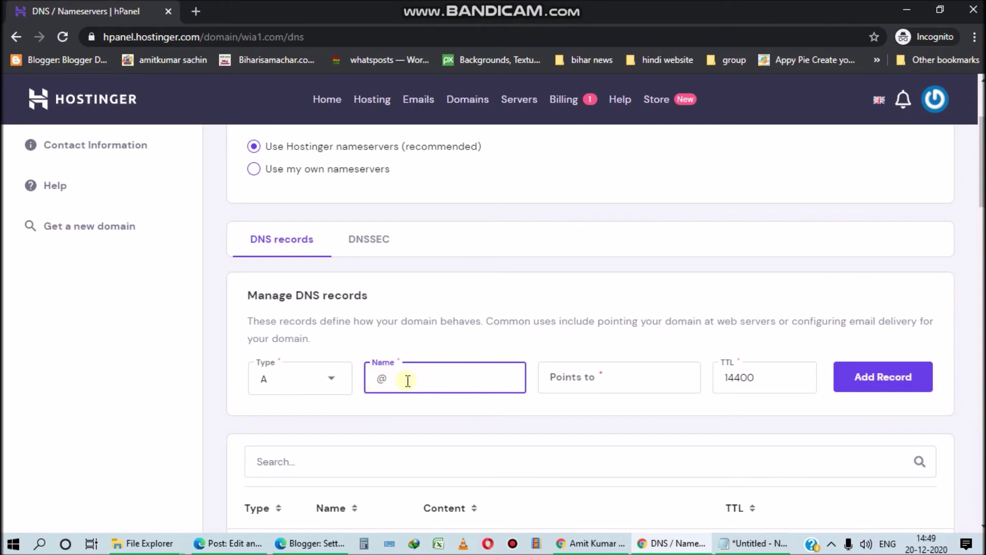
{"action": "left_click", "coordinate": [580, 381]}
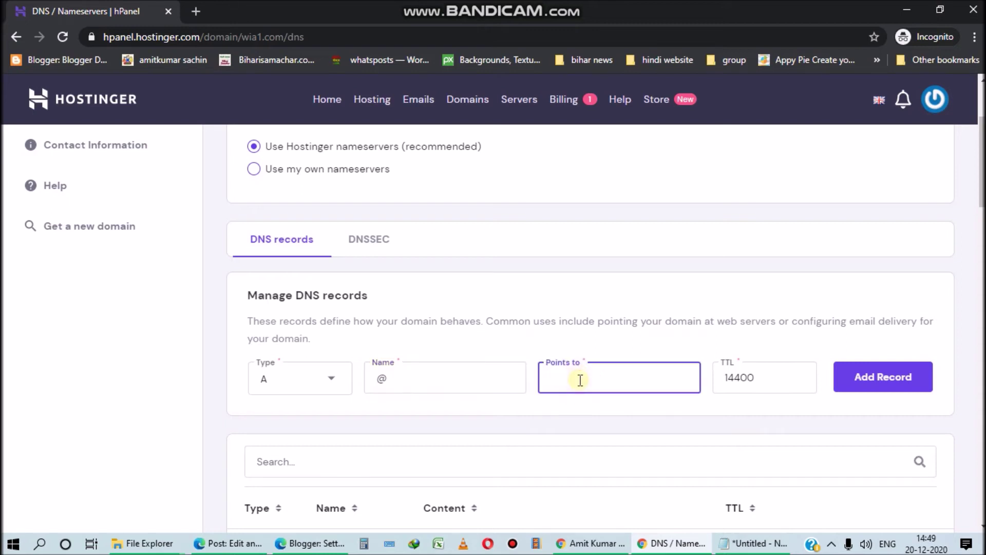
{"action": "key", "text": "ctrl+v"}
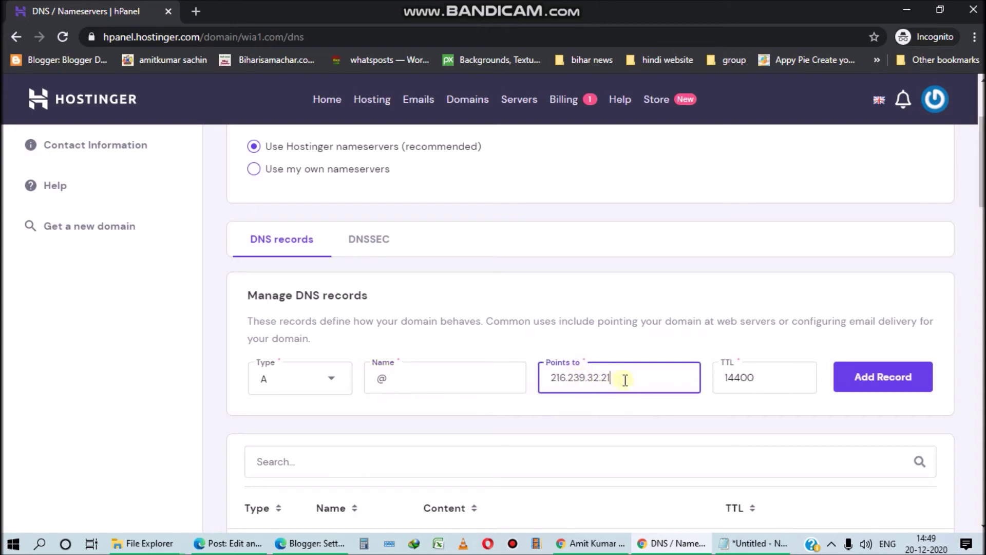
{"action": "left_click", "coordinate": [868, 392]}
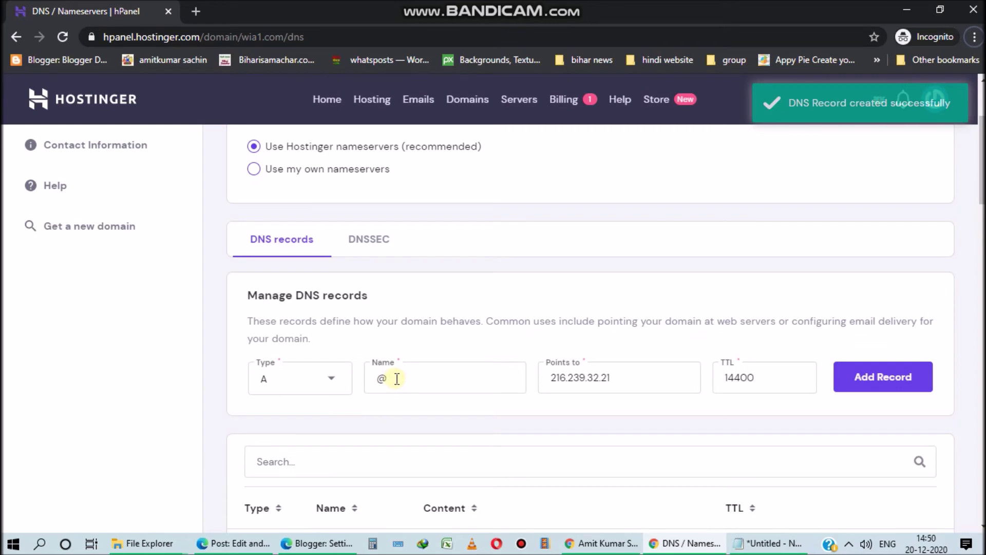
- Copy the second address from the Notepad notes and add an A record for @ pointing to 216.239.34.21
{"action": "key", "text": "alt+Tab"}
{"action": "key", "text": "ctrl+c"}
{"action": "key", "text": "alt+Tab"}
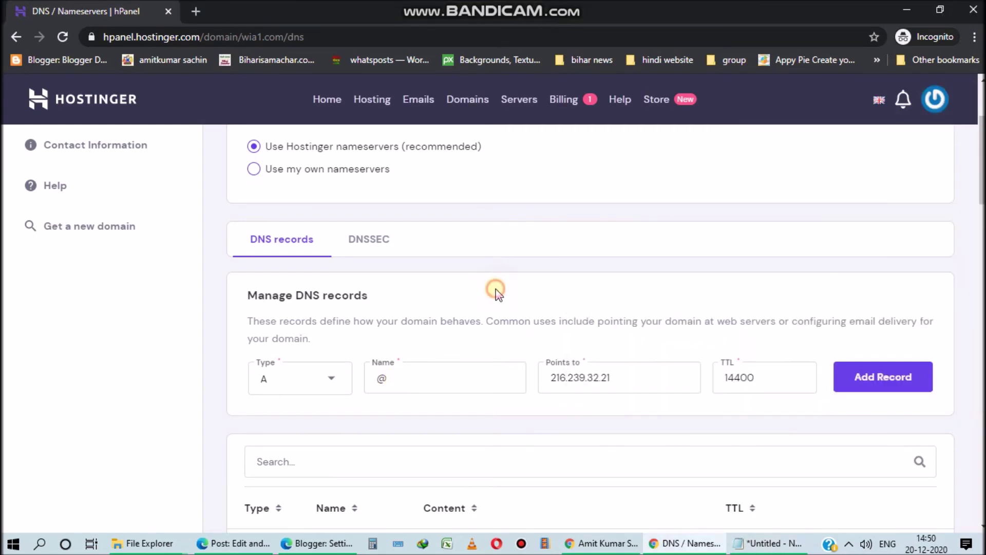
{"action": "left_click_drag", "start_coordinate": [617, 375], "coordinate": [549, 371]}
{"action": "key", "text": "ctrl+v"}
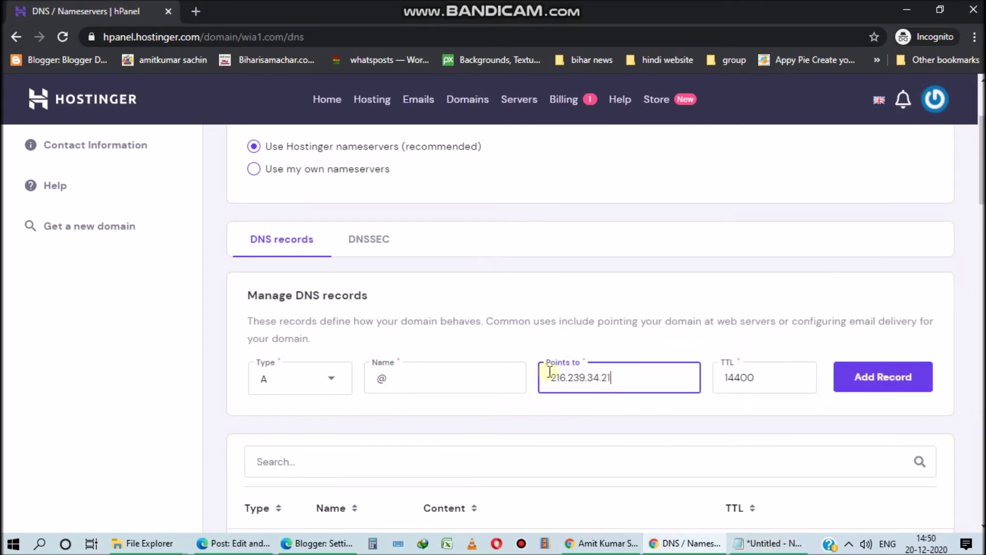
{"action": "left_click", "coordinate": [889, 380]}
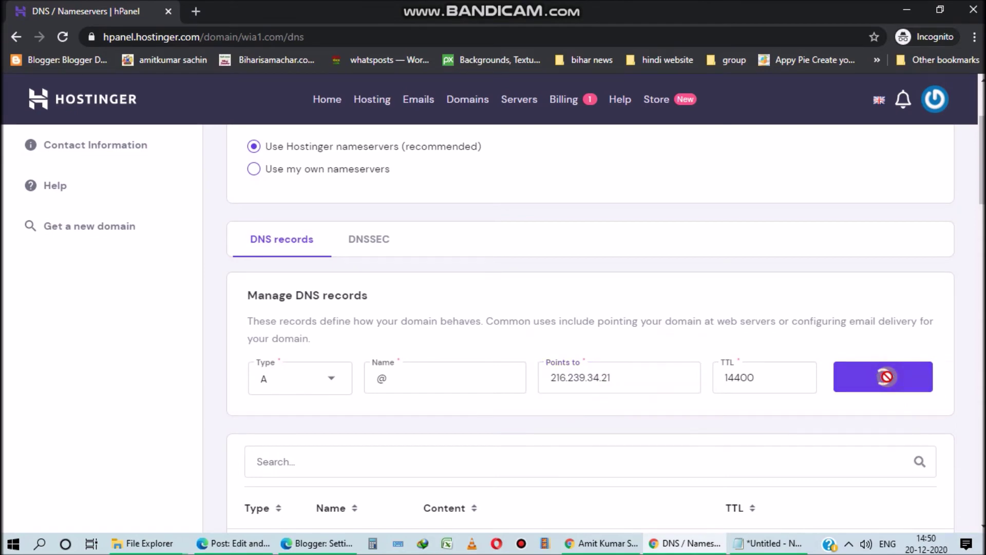
- Add the remaining A records for @ pointing to 216.239.36.21 and 216.239.38.21
{"action": "scroll", "coordinate": [805, 427], "scroll_direction": "down", "scroll_amount": 2}
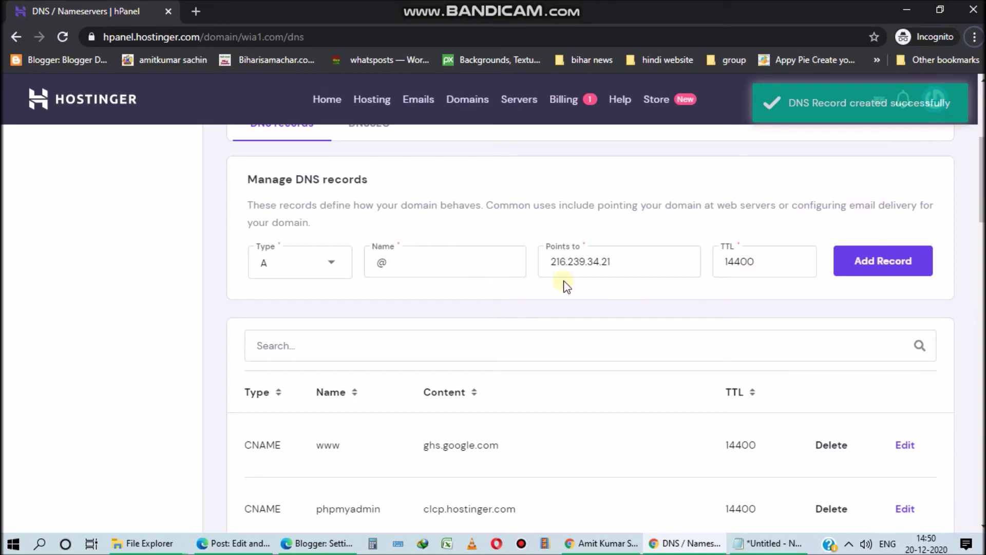
{"action": "left_click", "coordinate": [618, 261]}
{"action": "left_click_drag", "start_coordinate": [602, 260], "coordinate": [549, 261]}
{"action": "key", "text": "ctrl+v"}
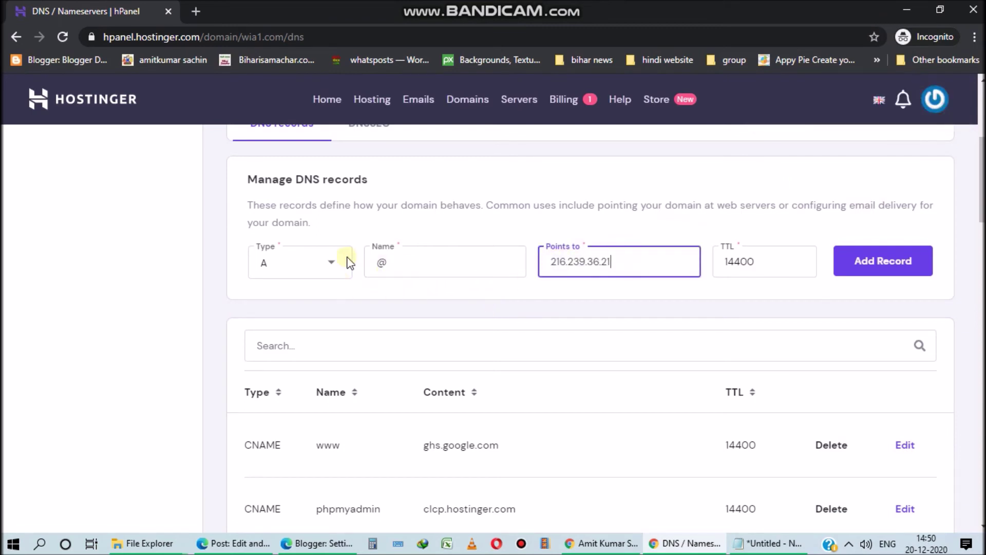
{"action": "left_click", "coordinate": [332, 263]}
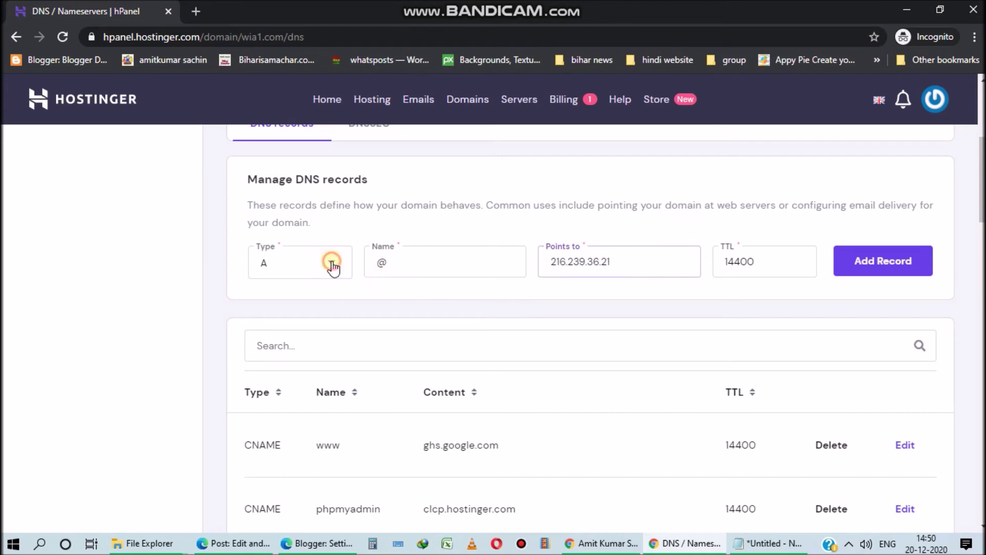
{"action": "left_click", "coordinate": [332, 265]}
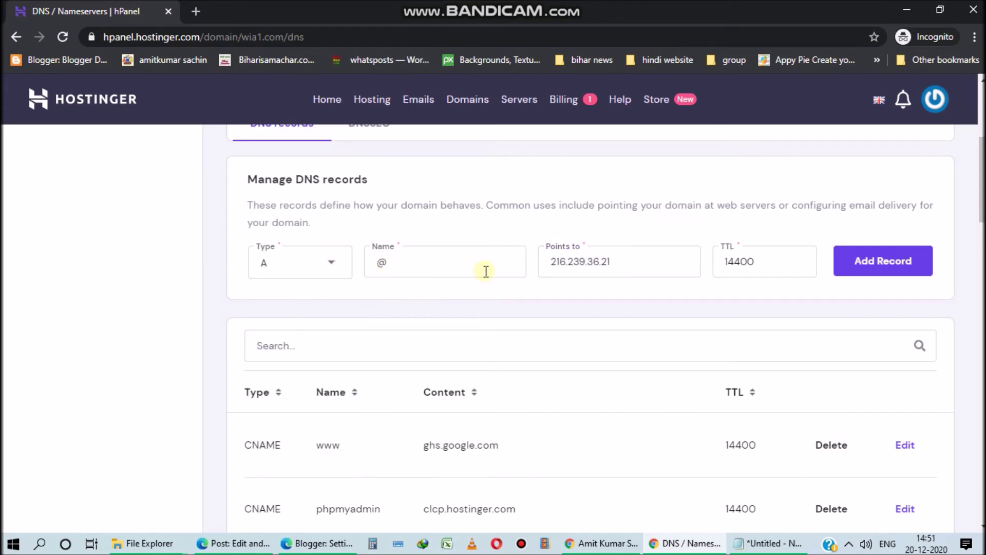
{"action": "left_click", "coordinate": [868, 264]}
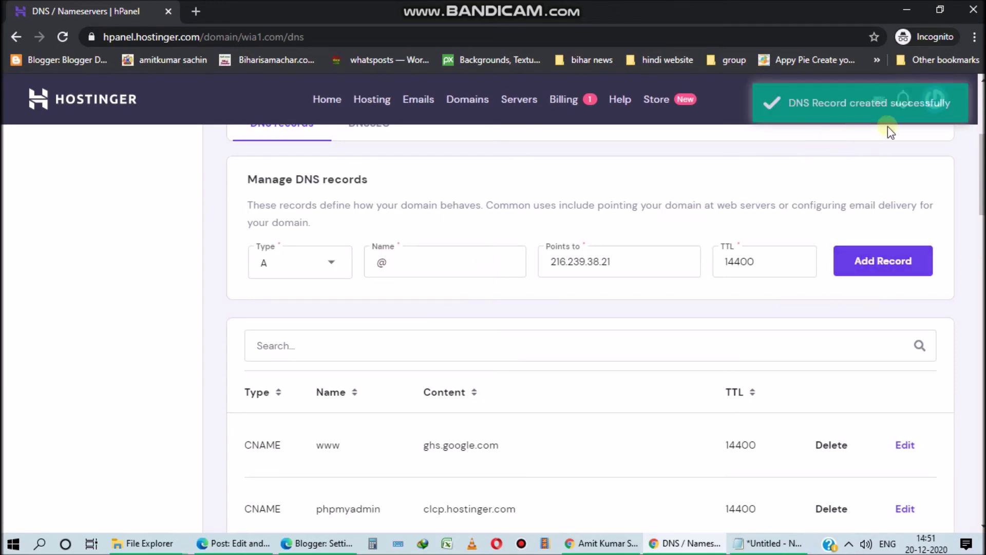
{"action": "scroll", "coordinate": [590, 328], "scroll_direction": "down", "scroll_amount": 15}
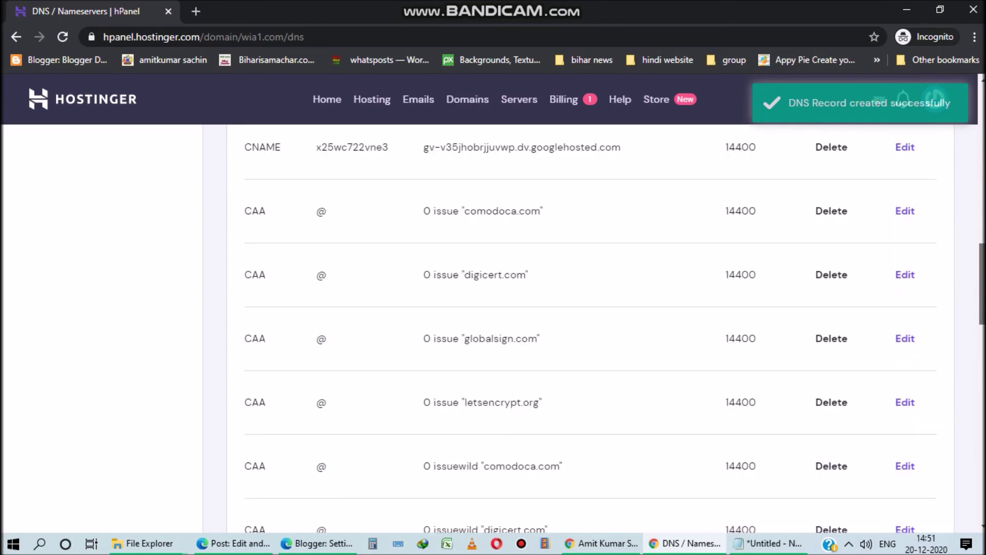
{"action": "scroll", "coordinate": [427, 231], "scroll_direction": "down", "scroll_amount": 5}
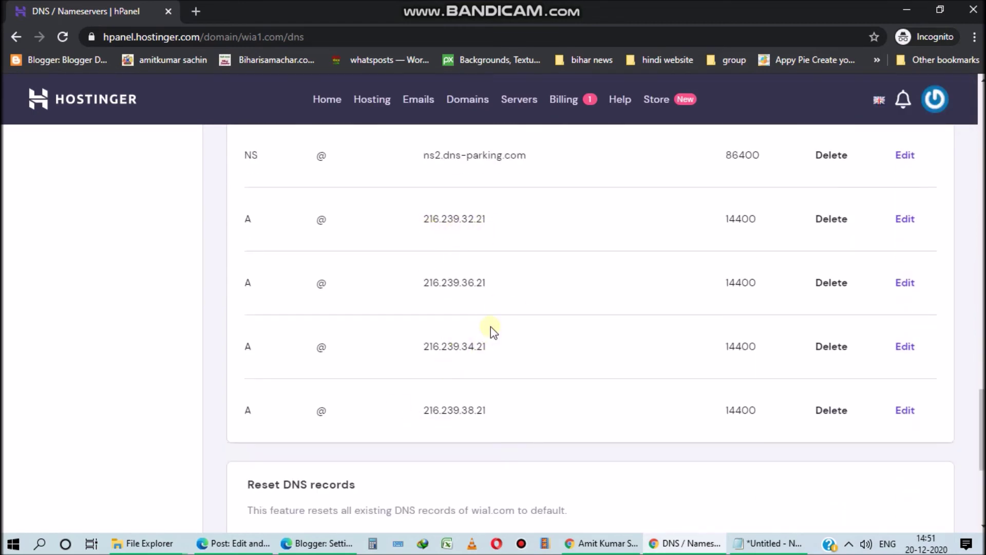
{"action": "key", "text": "alt+Tab"}
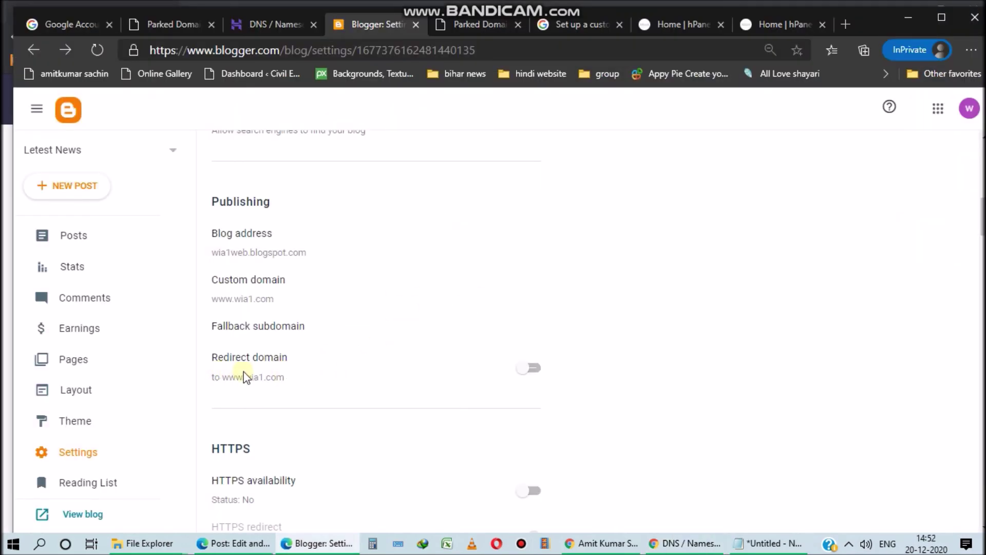
{"action": "left_click", "coordinate": [523, 368]}
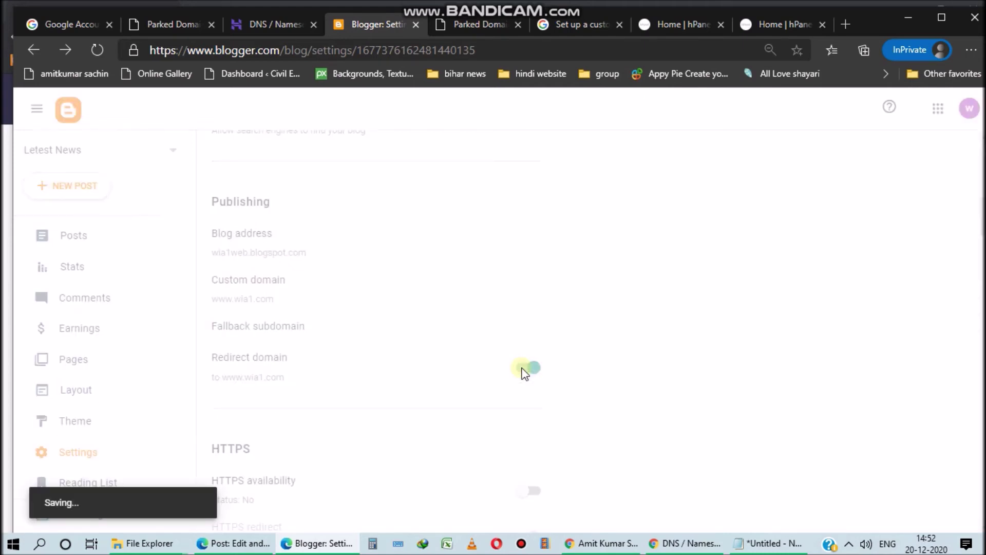
- Review the redirect and HTTPS settings in Blogger, and reload wia1.com to check the domain connection
{"action": "scroll", "coordinate": [611, 391], "scroll_direction": "down", "scroll_amount": 1}
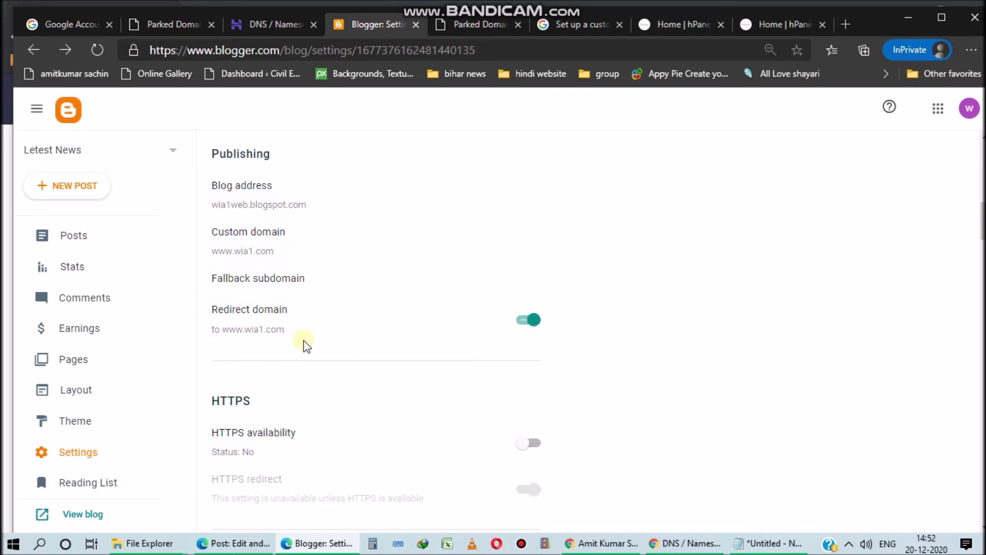
{"action": "scroll", "coordinate": [303, 342], "scroll_direction": "down", "scroll_amount": 2}
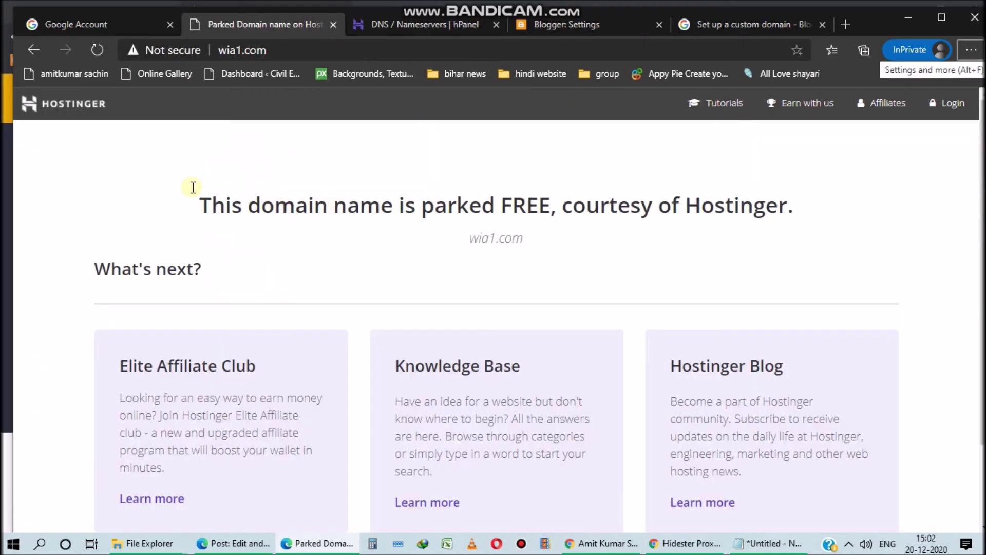
{"action": "left_click", "coordinate": [97, 50]}
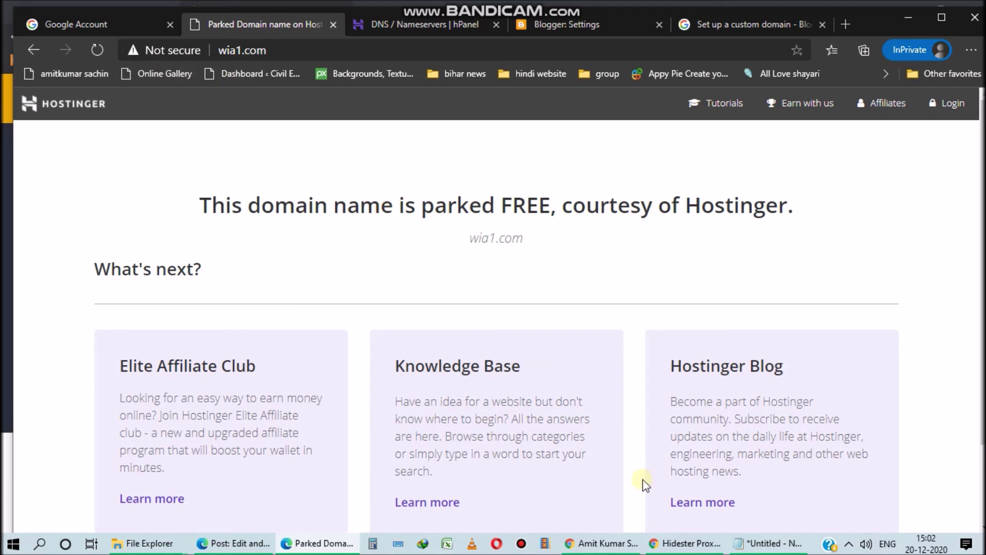
- Switch to the Hidester web proxy in Chrome and open wia1.com through it
{"action": "left_click", "coordinate": [694, 544]}
{"action": "left_click", "coordinate": [720, 485]}
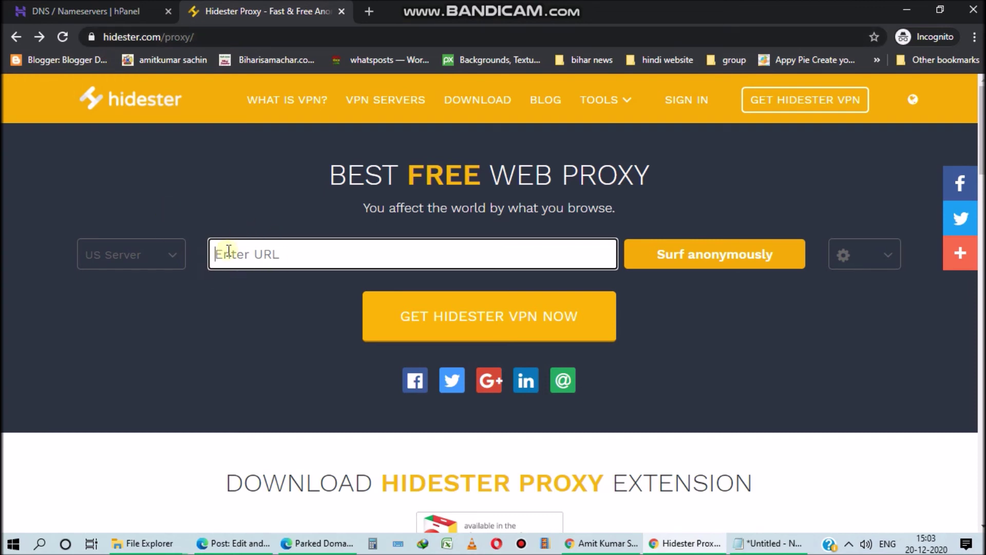
{"action": "type", "text": "wi"}
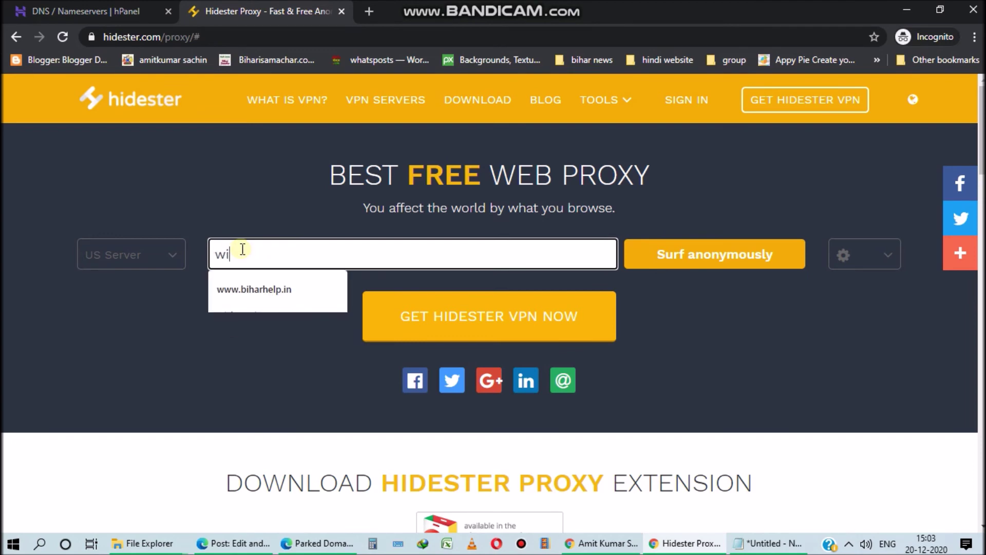
{"action": "type", "text": "a1.com"}
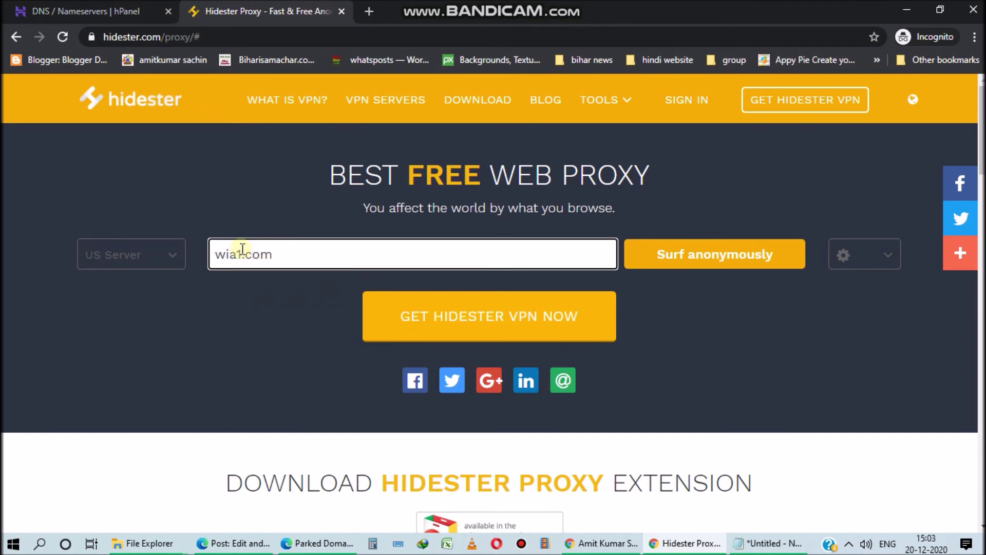
{"action": "left_click", "coordinate": [677, 257]}
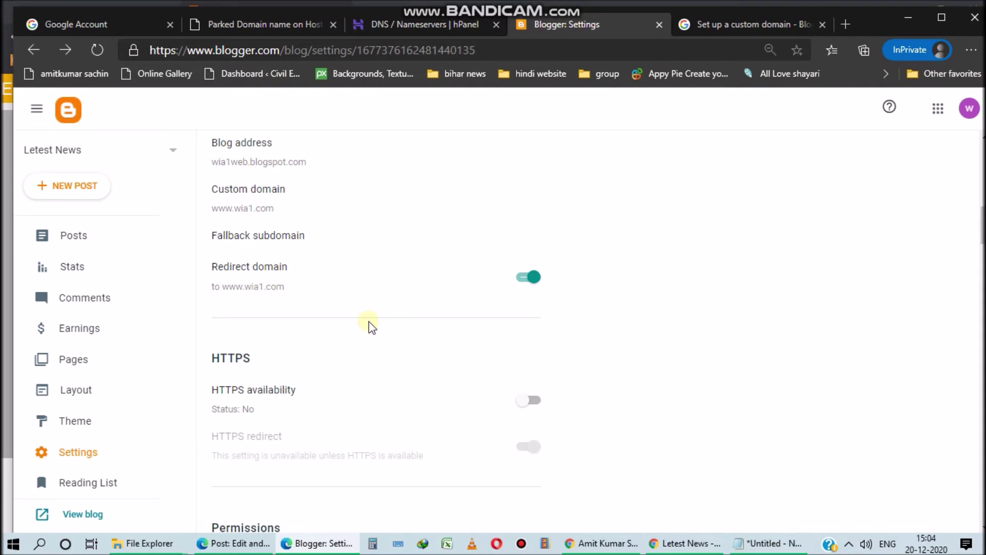
- Turn on HTTPS availability for the custom domain in Blogger's settings
{"action": "scroll", "coordinate": [370, 325], "scroll_direction": "down", "scroll_amount": 1}
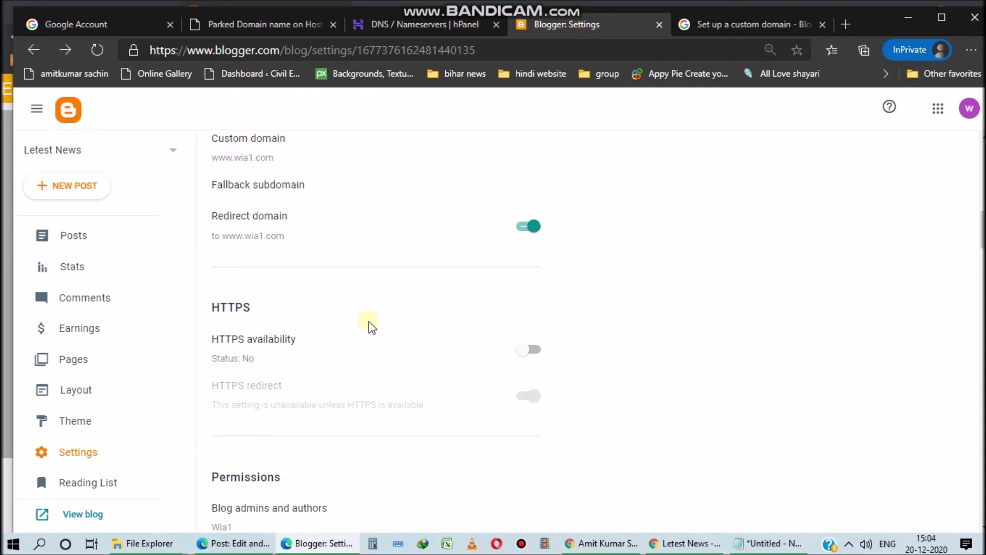
{"action": "scroll", "coordinate": [371, 327], "scroll_direction": "down", "scroll_amount": 1}
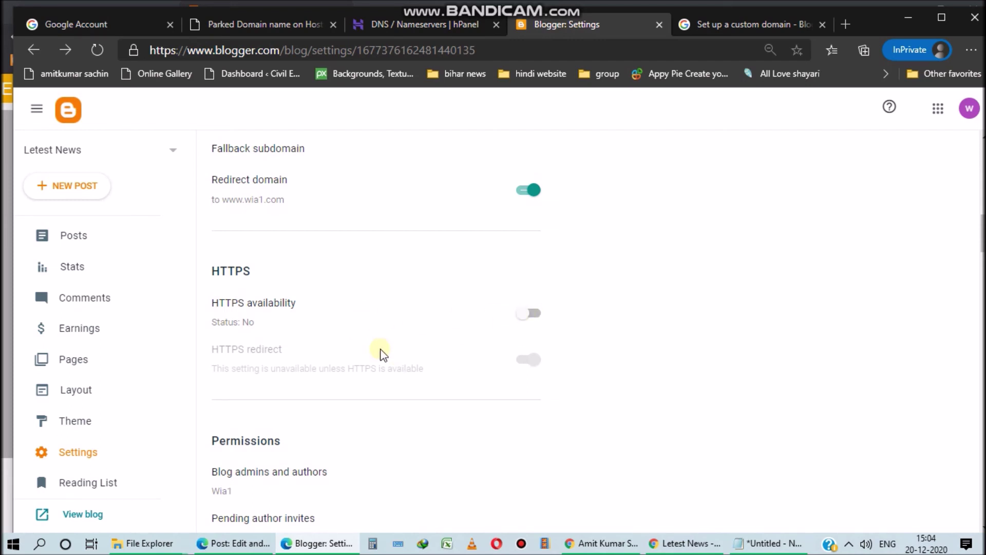
{"action": "left_click", "coordinate": [522, 318]}
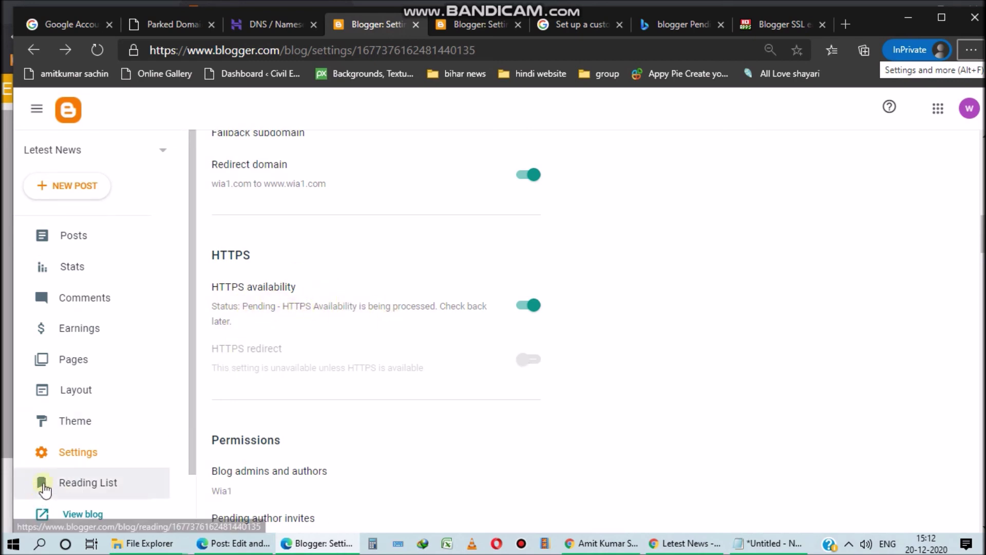
{"action": "left_click", "coordinate": [76, 515]}
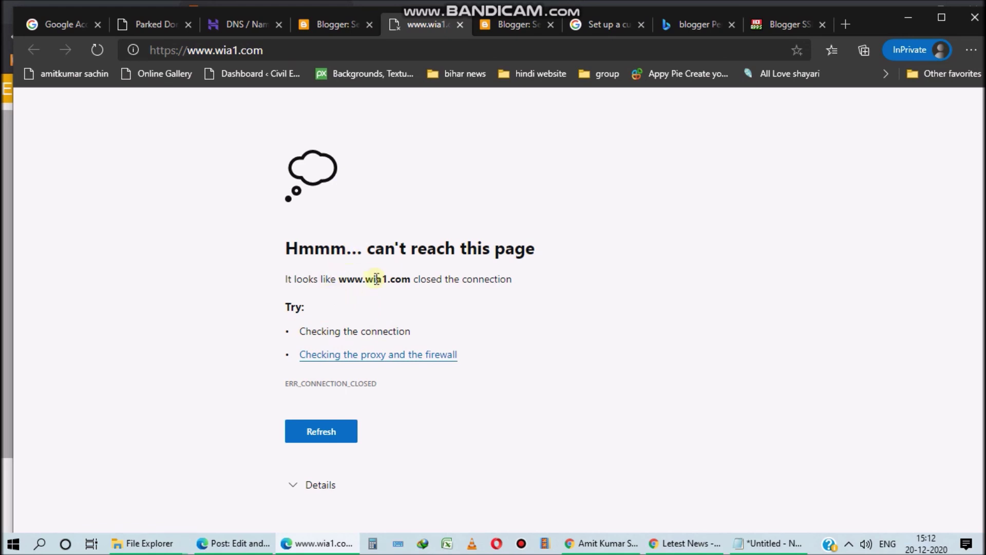
{"action": "left_click", "coordinate": [173, 50]}
{"action": "key", "text": "Return"}
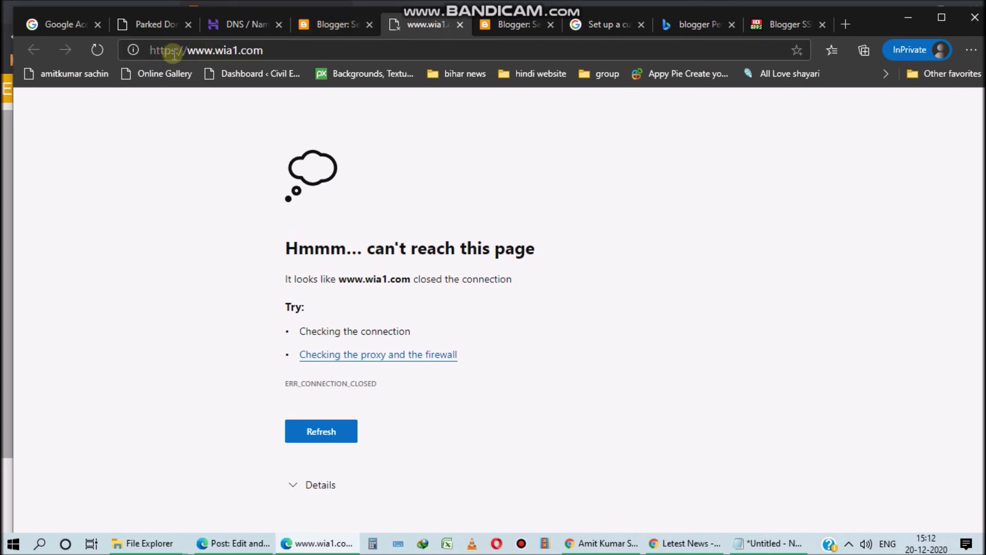
{"action": "left_click", "coordinate": [177, 50]}
{"action": "left_click", "coordinate": [176, 50]}
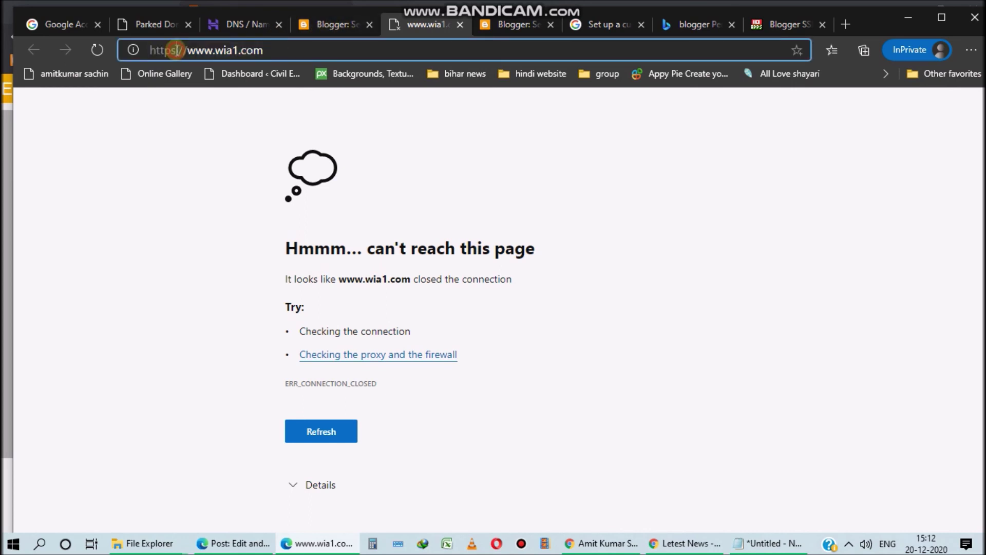
{"action": "key", "text": "BackSpace"}
{"action": "key", "text": "Return"}
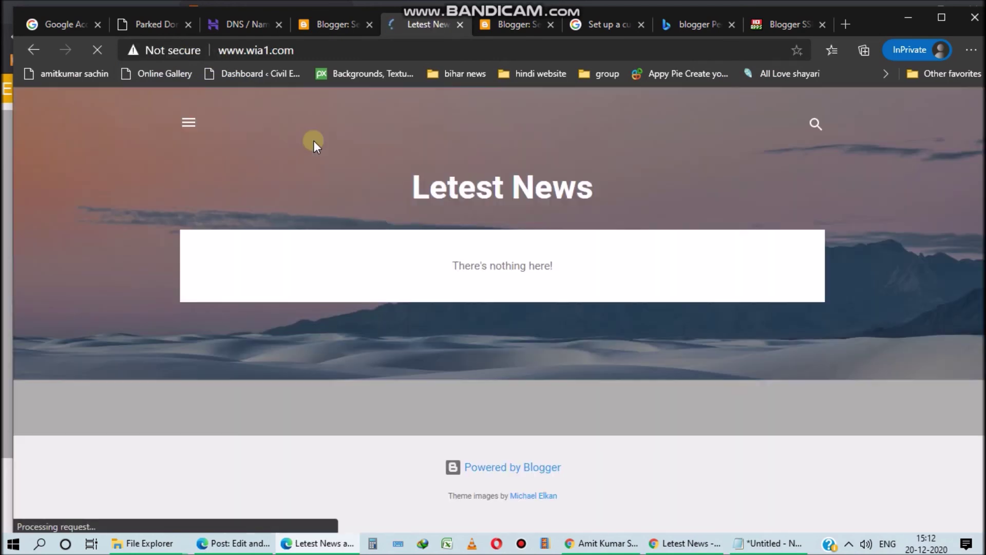
- Return to Blogger's settings, check the HTTPS availability status, and turn on HTTPS redirect
{"action": "left_click", "coordinate": [337, 18]}
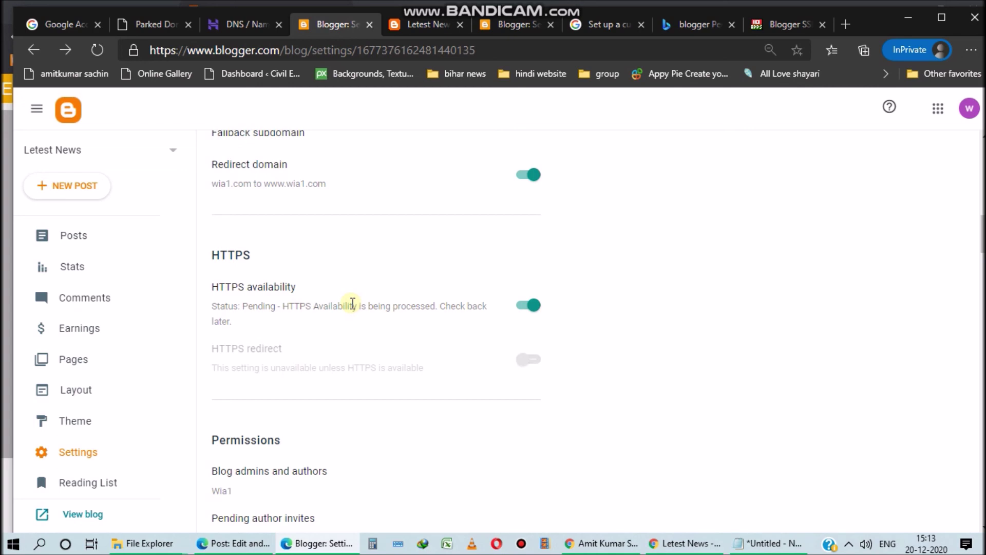
{"action": "scroll", "coordinate": [352, 303], "scroll_direction": "down", "scroll_amount": 1}
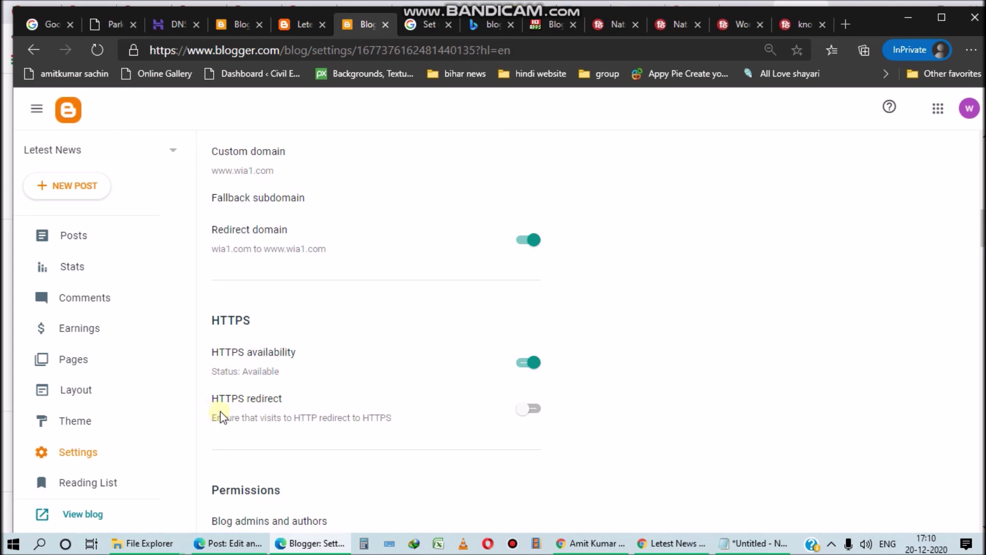
{"action": "left_click", "coordinate": [523, 411]}
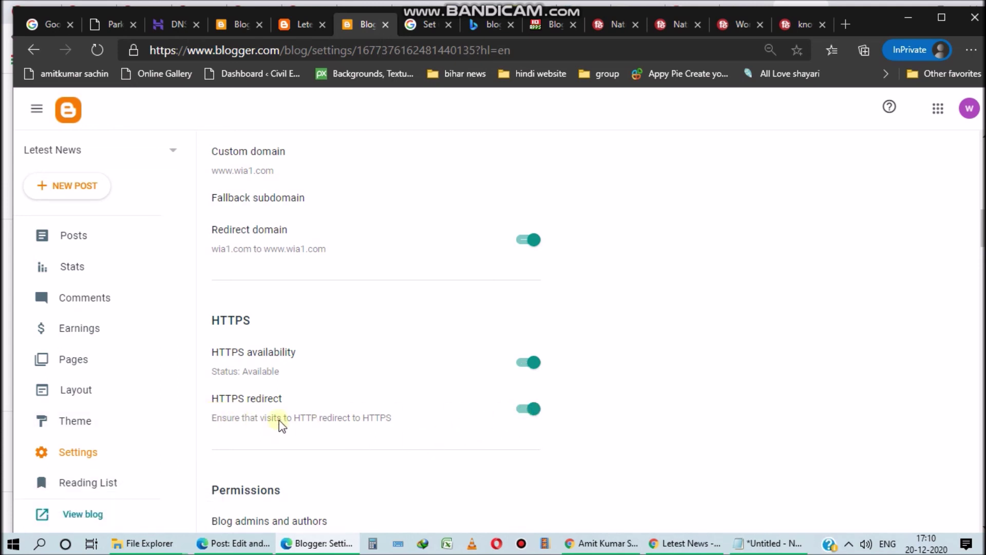
{"action": "left_click", "coordinate": [83, 514]}
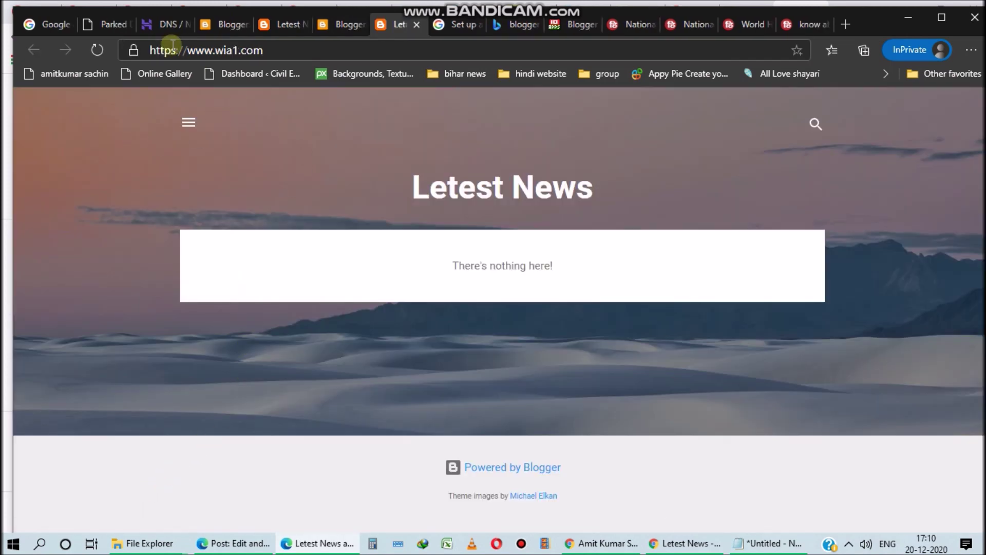
{"action": "left_click", "coordinate": [132, 49]}
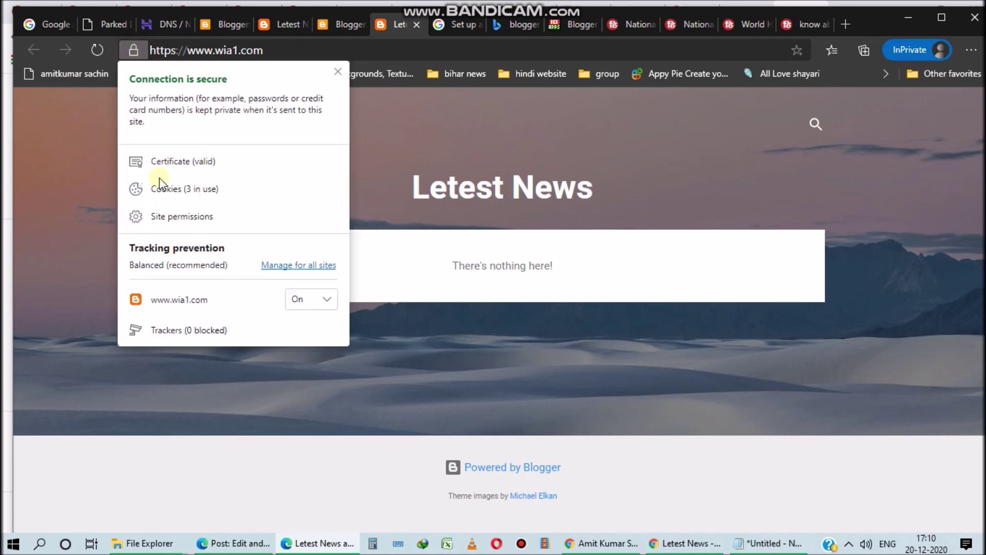
{"action": "left_click", "coordinate": [423, 155]}
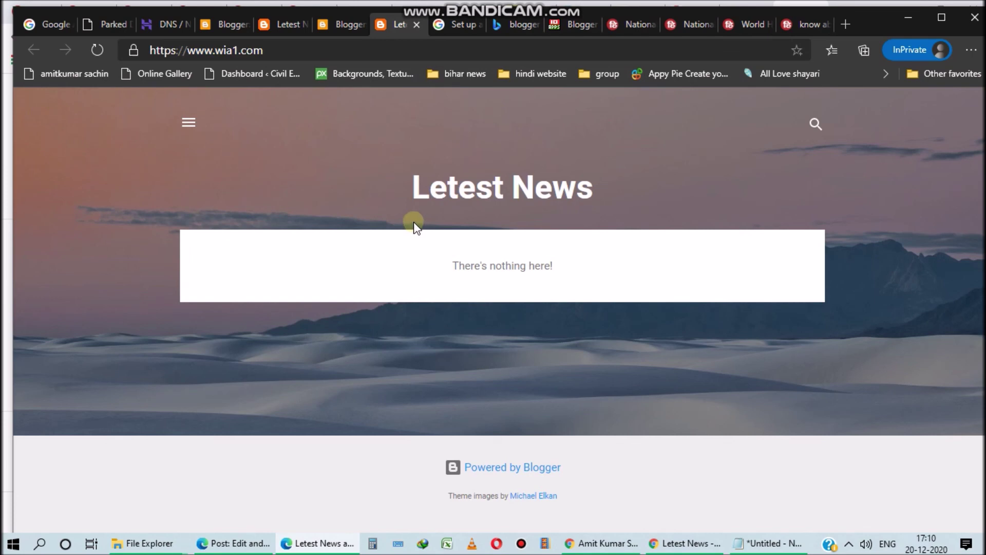